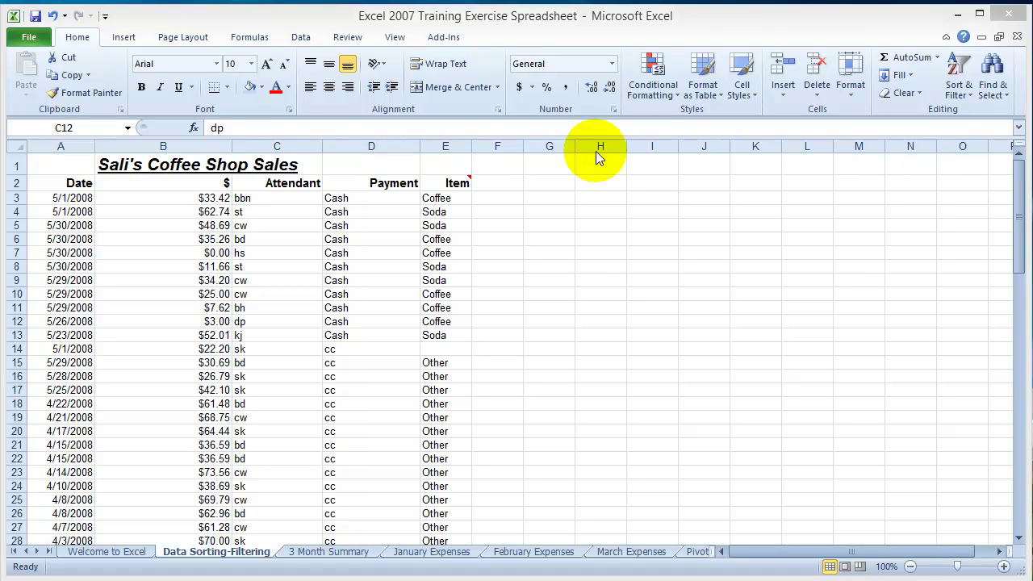
- Preview the Pie, Column and Area chart galleries on the Insert tab, then close them
{"action": "left_click", "coordinate": [125, 41]}
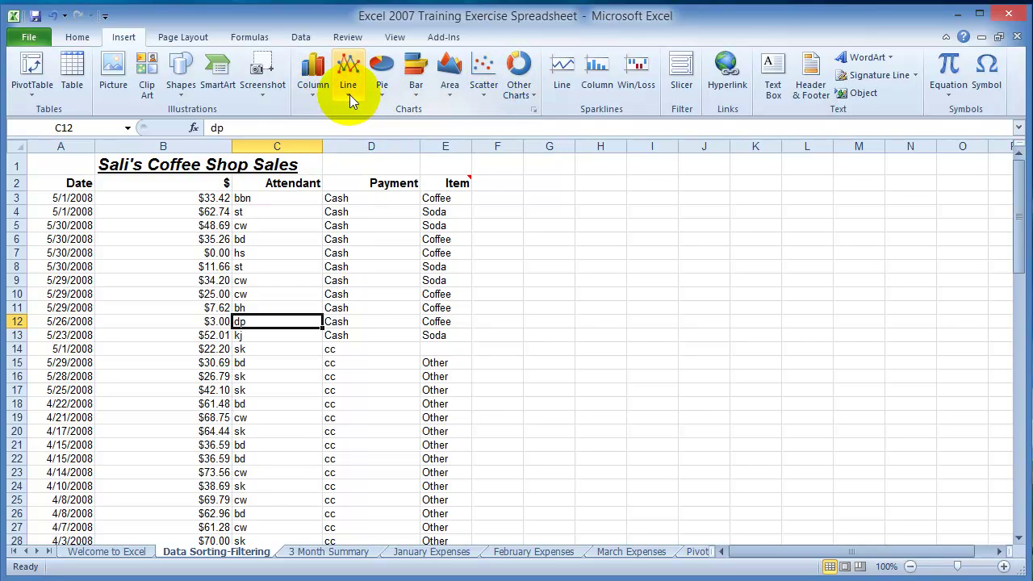
{"action": "left_click", "coordinate": [384, 94]}
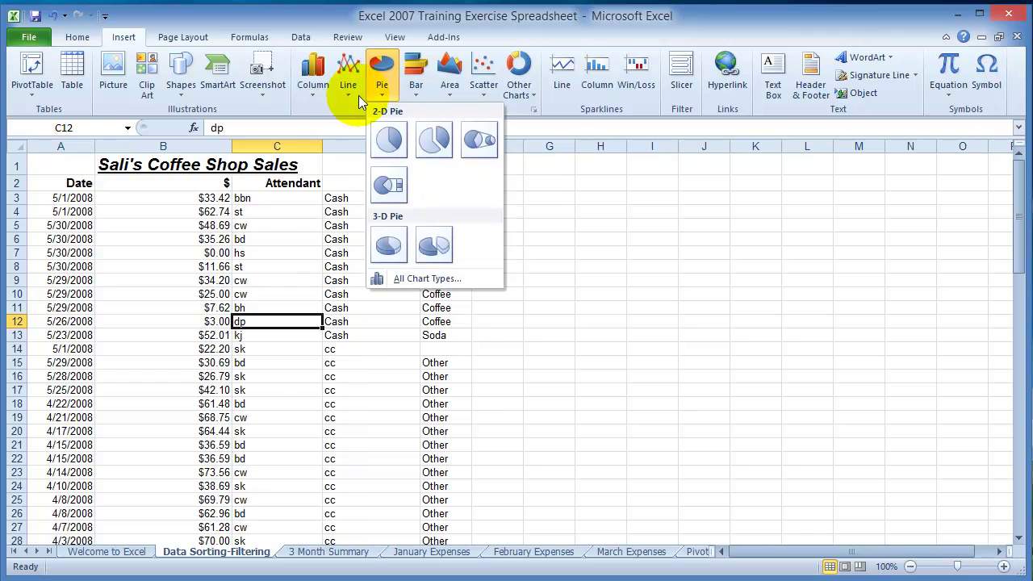
{"action": "left_click", "coordinate": [312, 80]}
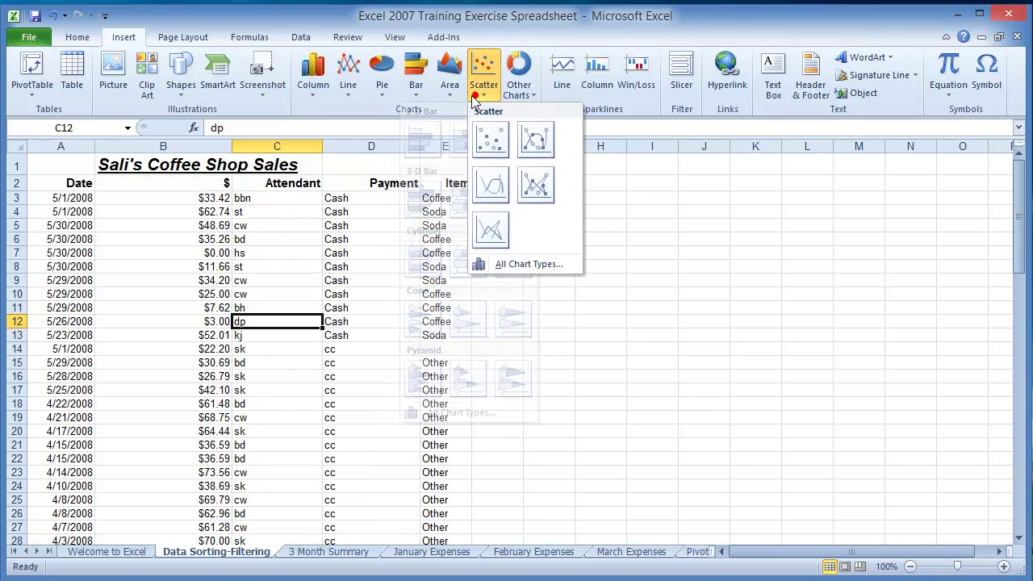
{"action": "left_click", "coordinate": [448, 90]}
{"action": "left_click", "coordinate": [508, 373]}
{"action": "left_click", "coordinate": [636, 374]}
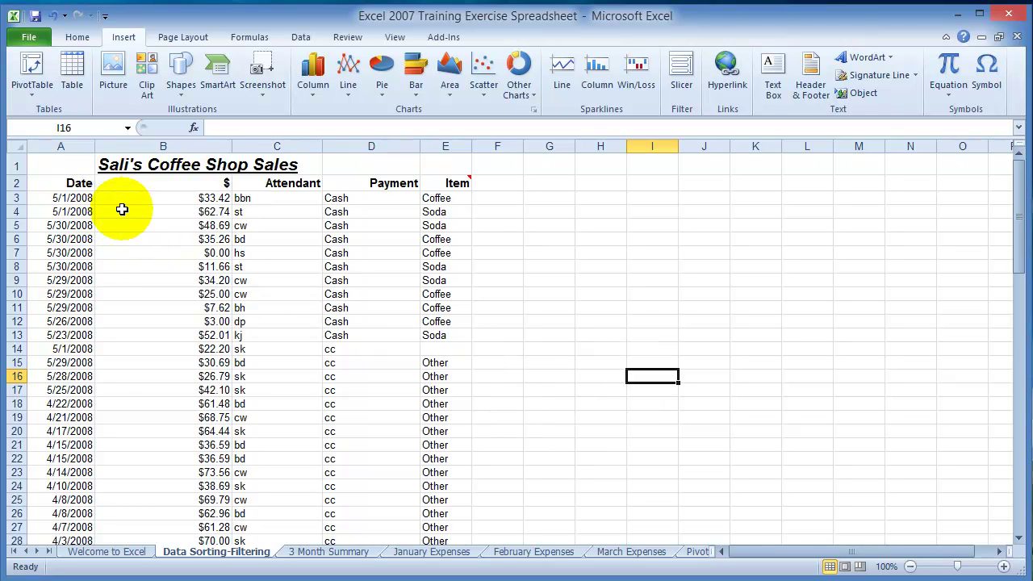
{"action": "left_click_drag", "start_coordinate": [44, 183], "coordinate": [168, 516]}
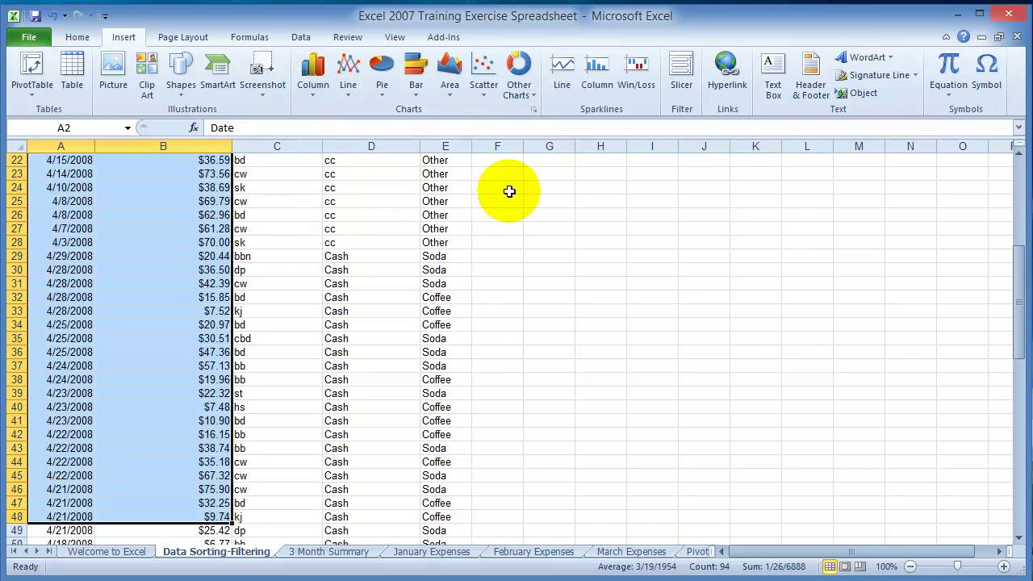
{"action": "scroll", "coordinate": [509, 192], "scroll_direction": "up", "scroll_amount": 5}
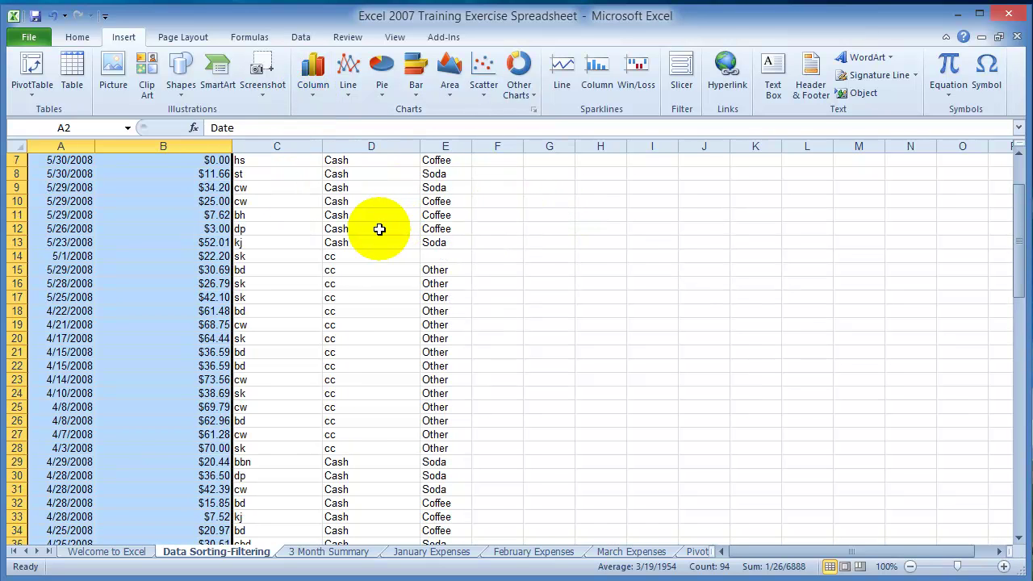
{"action": "scroll", "coordinate": [380, 229], "scroll_direction": "up", "scroll_amount": 2}
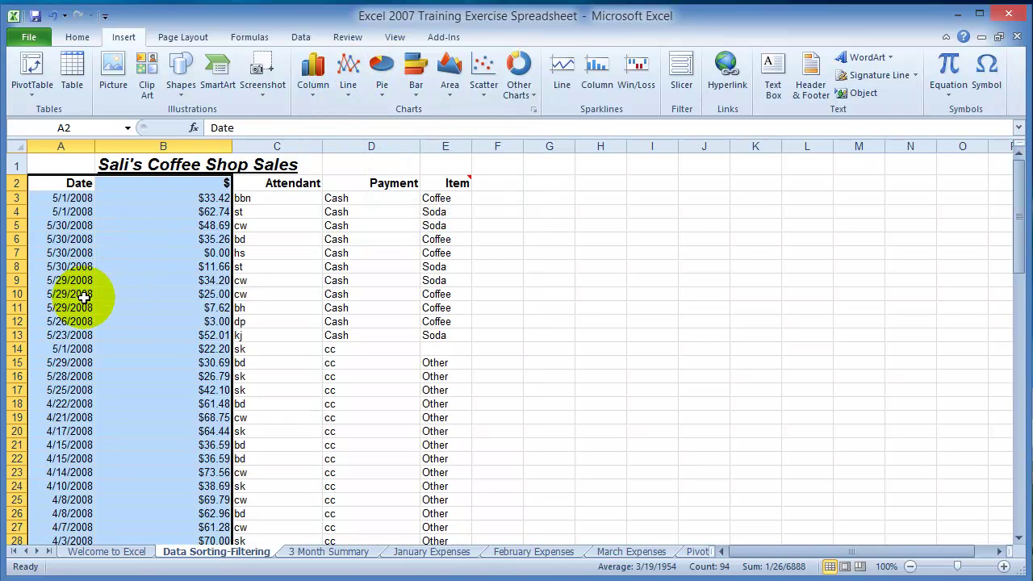
{"action": "scroll", "coordinate": [105, 339], "scroll_direction": "down", "scroll_amount": 10}
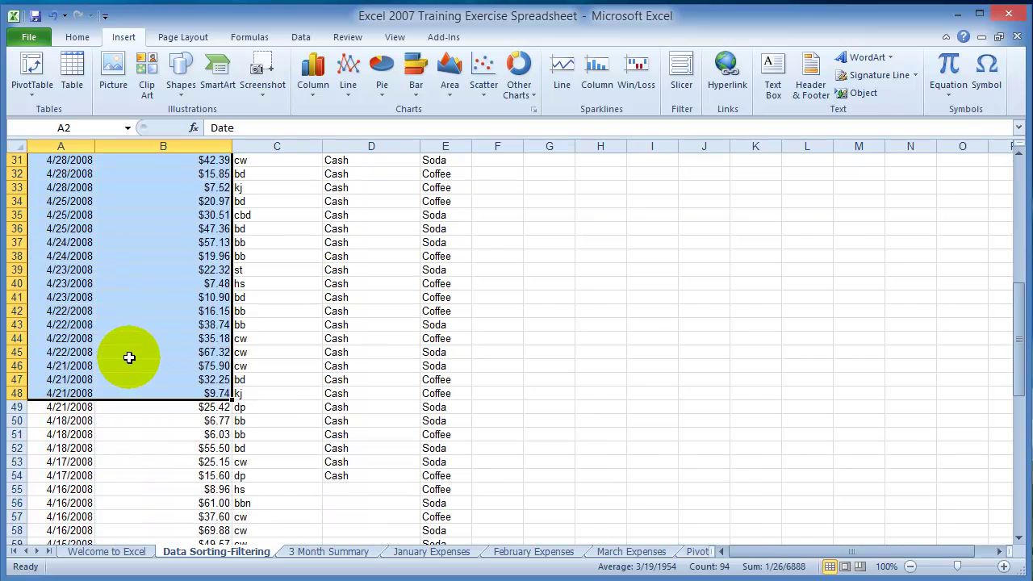
{"action": "scroll", "coordinate": [149, 357], "scroll_direction": "up", "scroll_amount": 9}
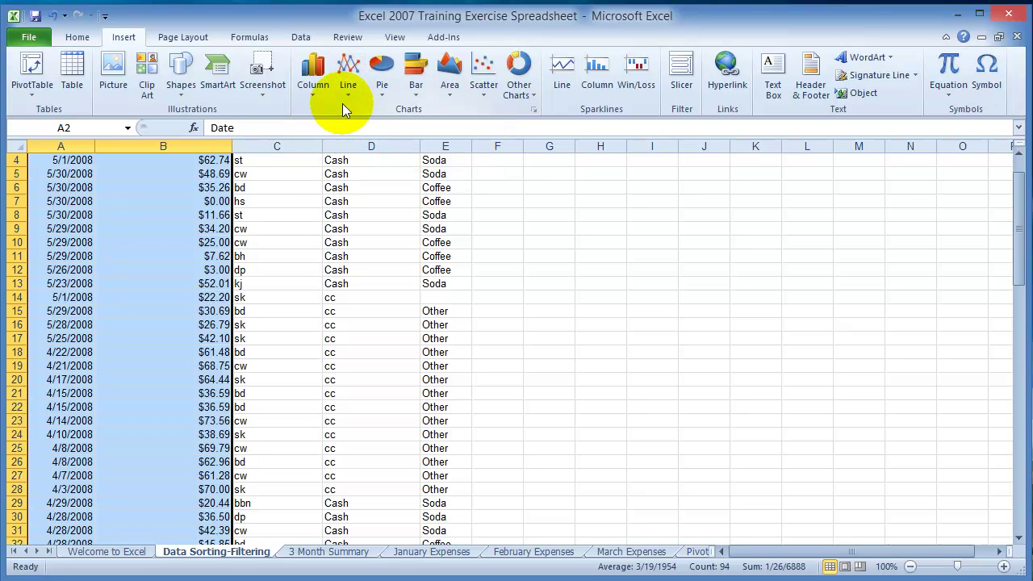
{"action": "left_click", "coordinate": [607, 309]}
- Rename the $ header in cell B2 to 'Amount'
{"action": "scroll", "coordinate": [307, 182], "scroll_direction": "down", "scroll_amount": 1}
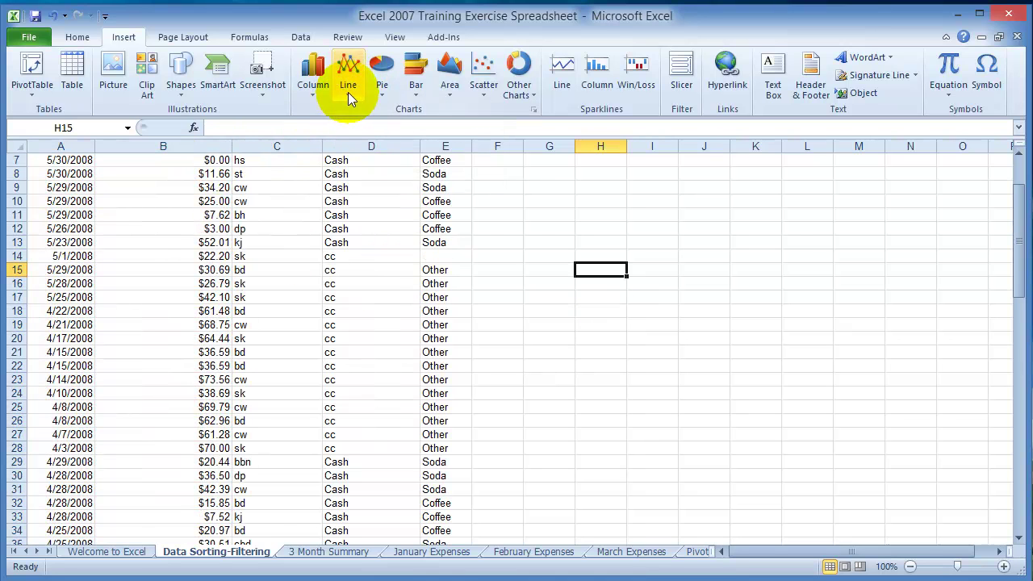
{"action": "scroll", "coordinate": [143, 226], "scroll_direction": "up", "scroll_amount": 2}
{"action": "left_click", "coordinate": [179, 181]}
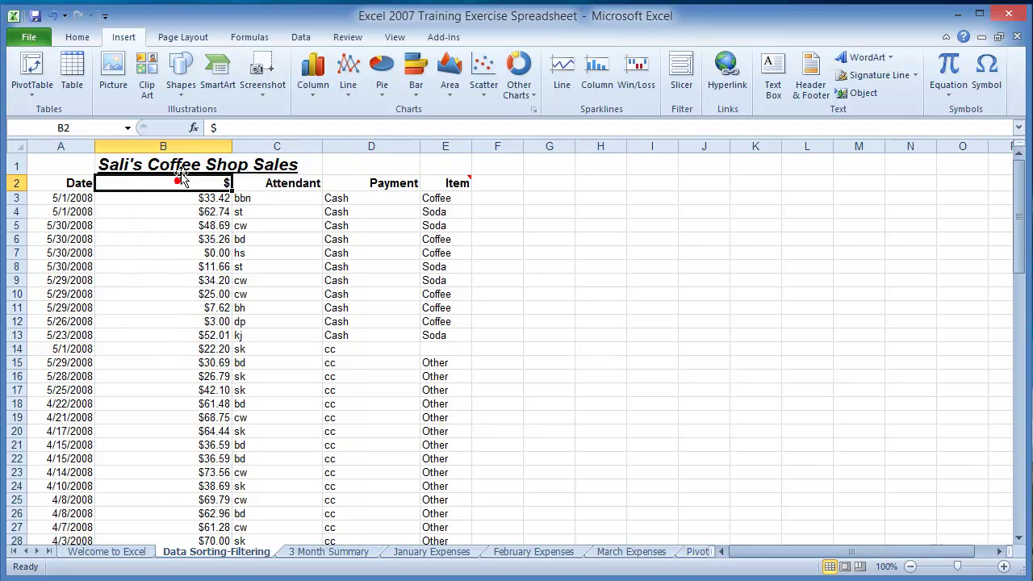
{"action": "type", "text": "Amount"}
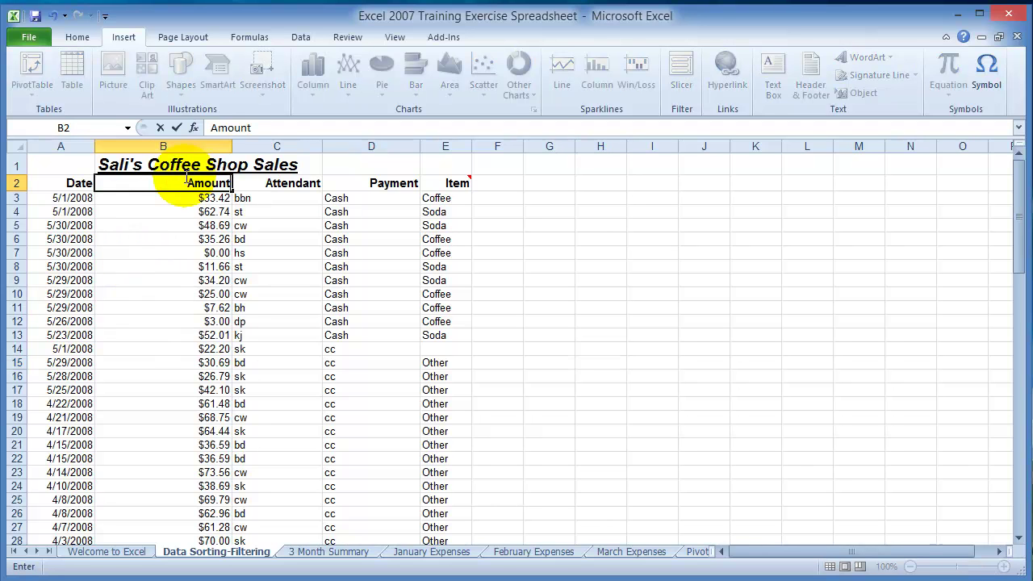
{"action": "key", "text": "Return"}
- Select the Date and Amount data A2:B91 and bring up the Line chart types
{"action": "left_click", "coordinate": [78, 183]}
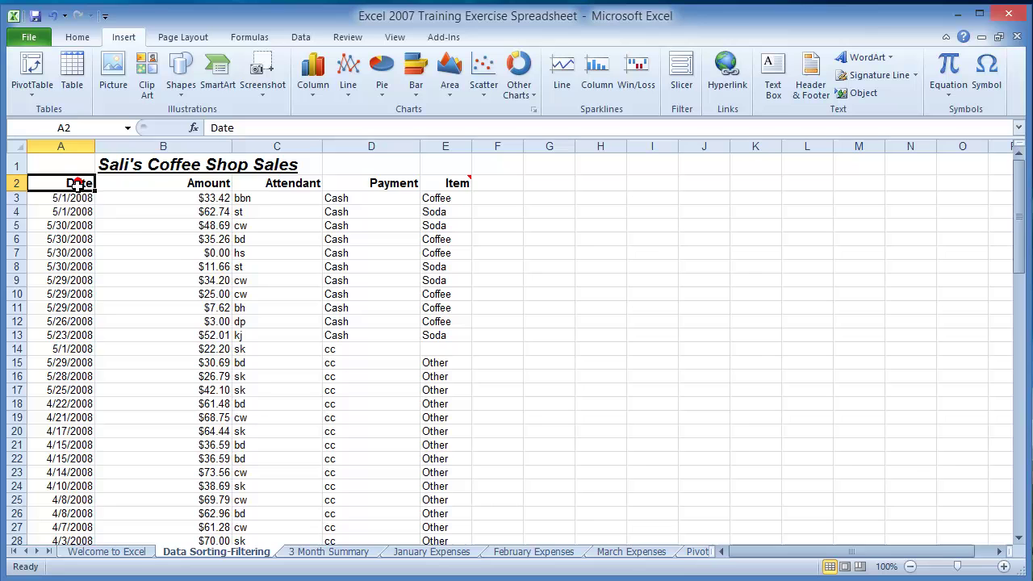
{"action": "left_click_drag", "start_coordinate": [78, 183], "coordinate": [116, 484]}
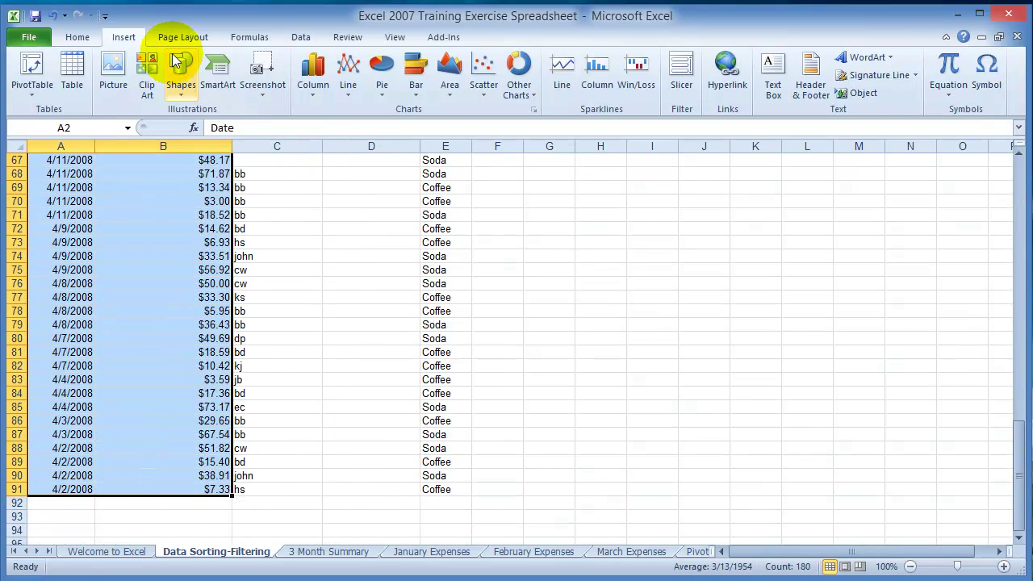
{"action": "left_click", "coordinate": [344, 92]}
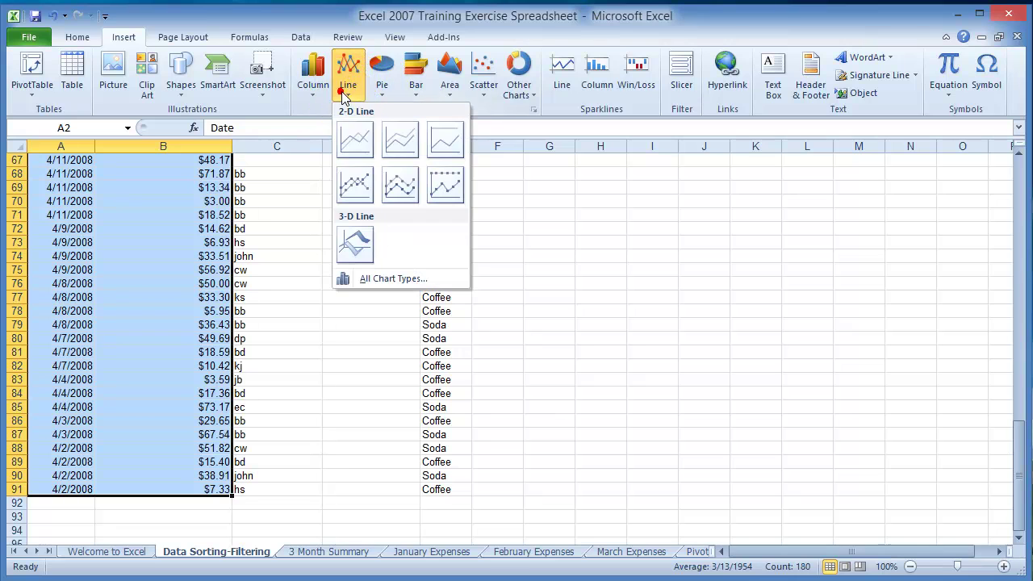
- Insert a basic 2-D line chart and move it to the right of the data
{"action": "left_click", "coordinate": [357, 148]}
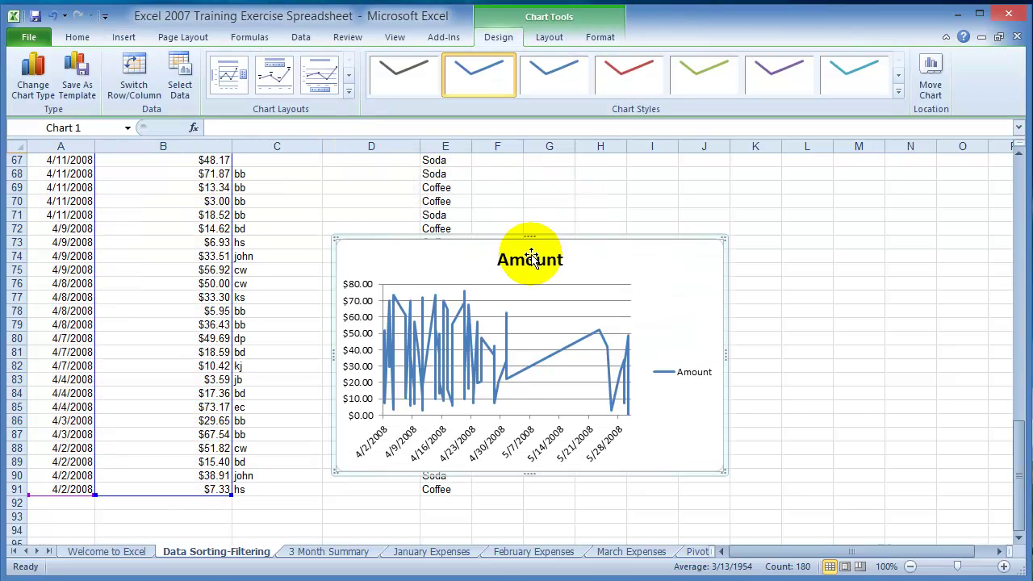
{"action": "left_click_drag", "start_coordinate": [550, 234], "coordinate": [731, 197]}
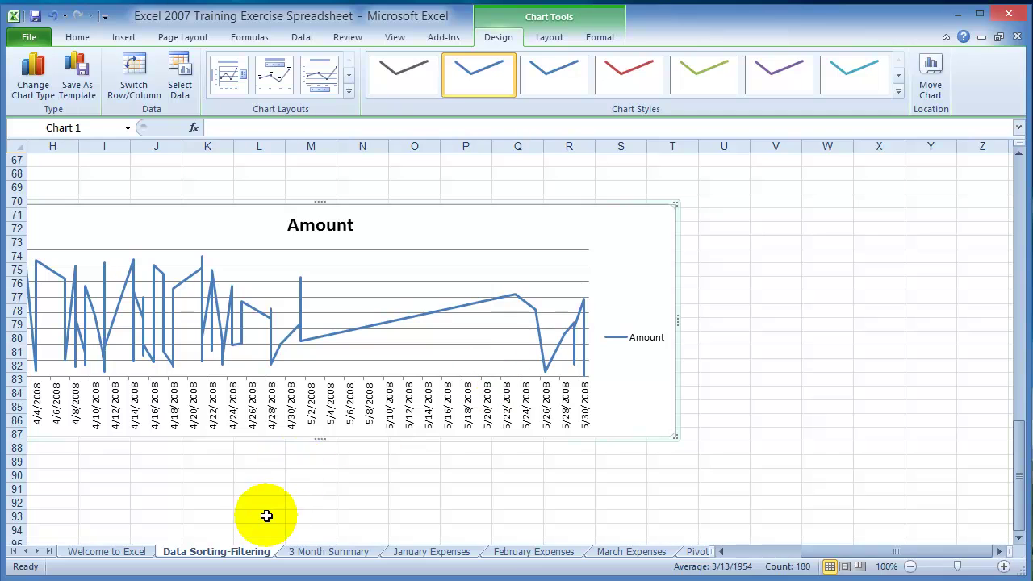
{"action": "left_click", "coordinate": [276, 208]}
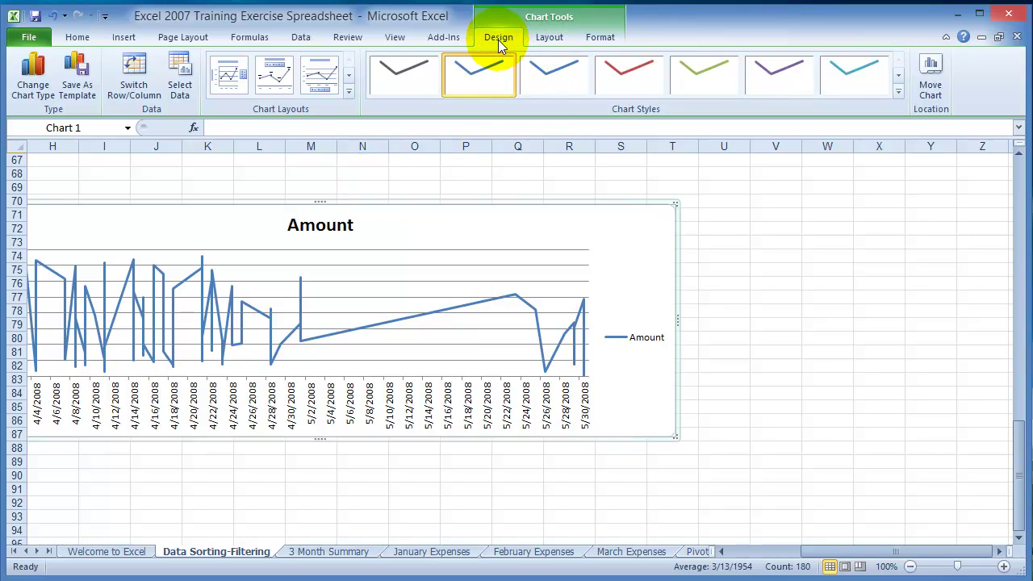
- Give the chart a red line Chart Style and a red chart-area outline Shape Style
{"action": "left_click", "coordinate": [626, 71]}
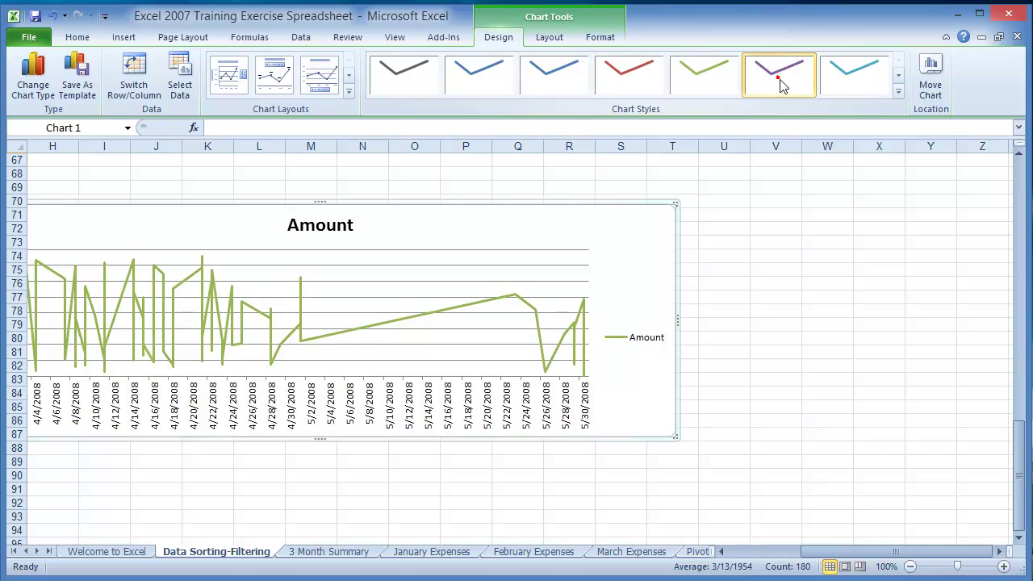
{"action": "left_click", "coordinate": [553, 45]}
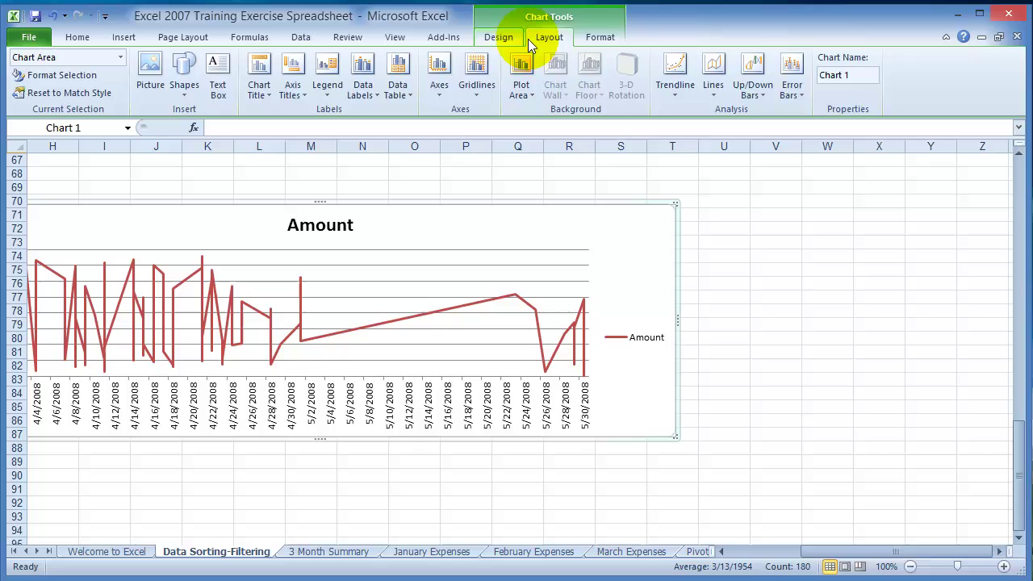
{"action": "left_click", "coordinate": [597, 38]}
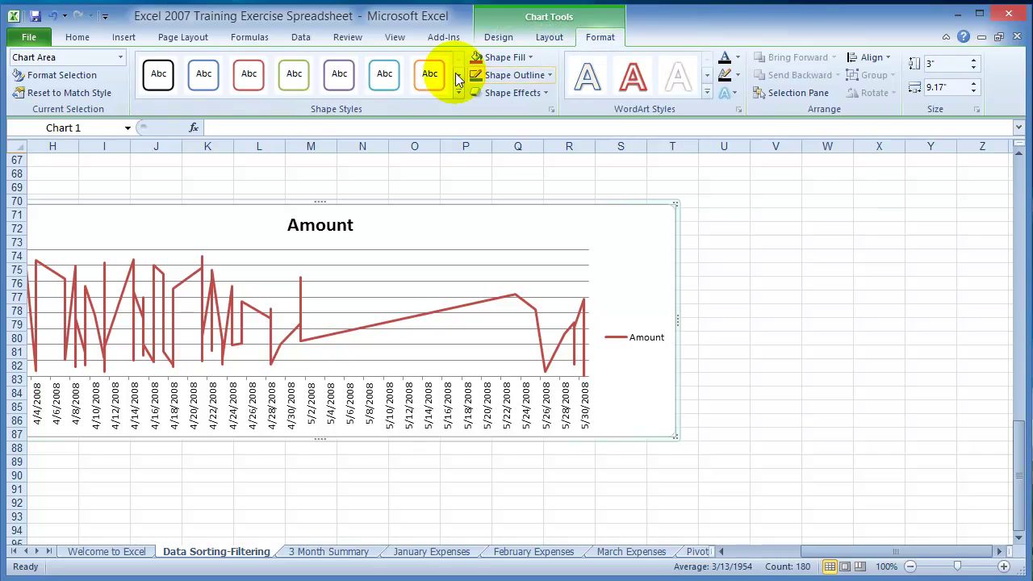
{"action": "left_click", "coordinate": [247, 89]}
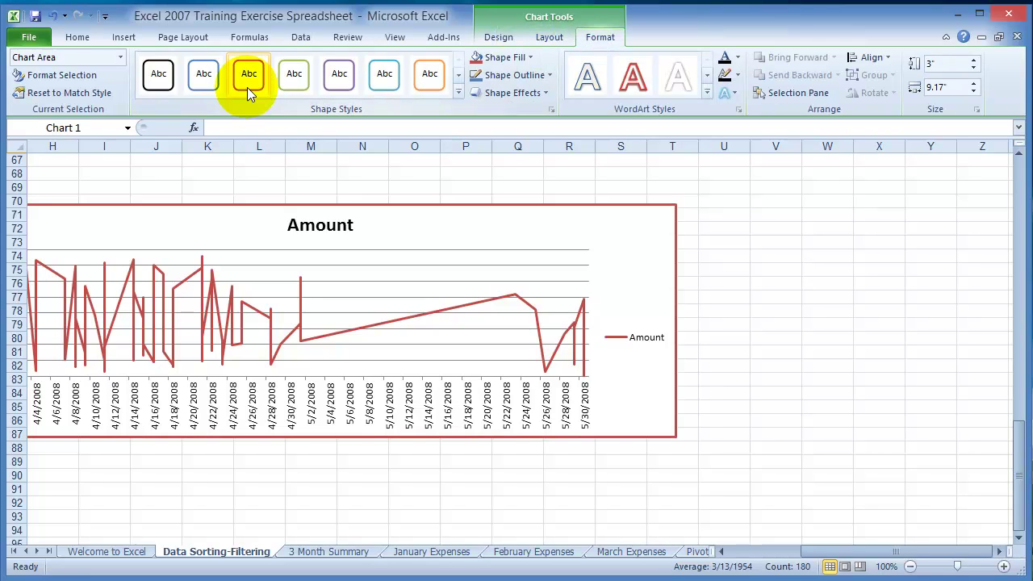
{"action": "left_click", "coordinate": [547, 40]}
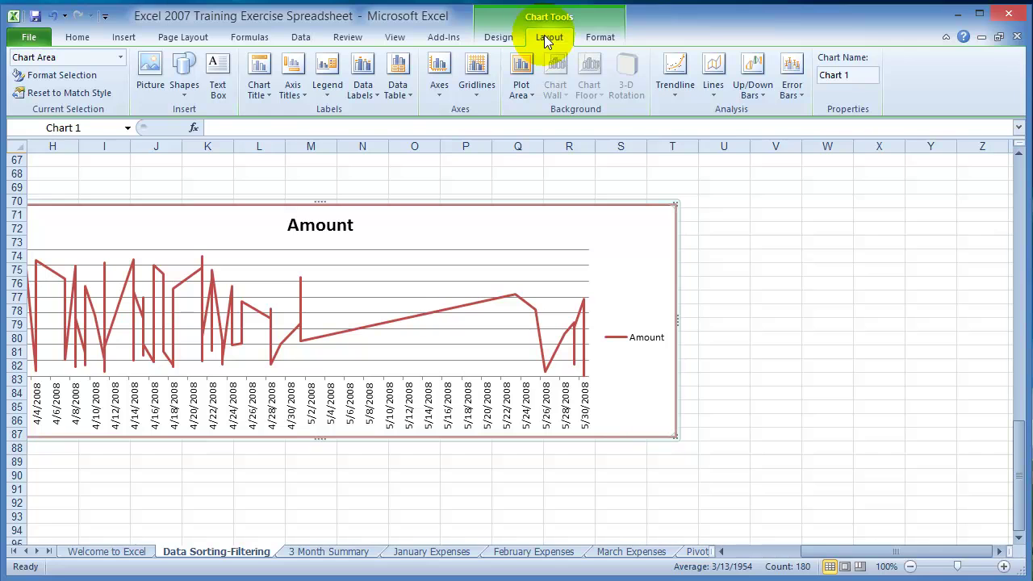
{"action": "left_click", "coordinate": [268, 95]}
{"action": "left_click", "coordinate": [295, 91]}
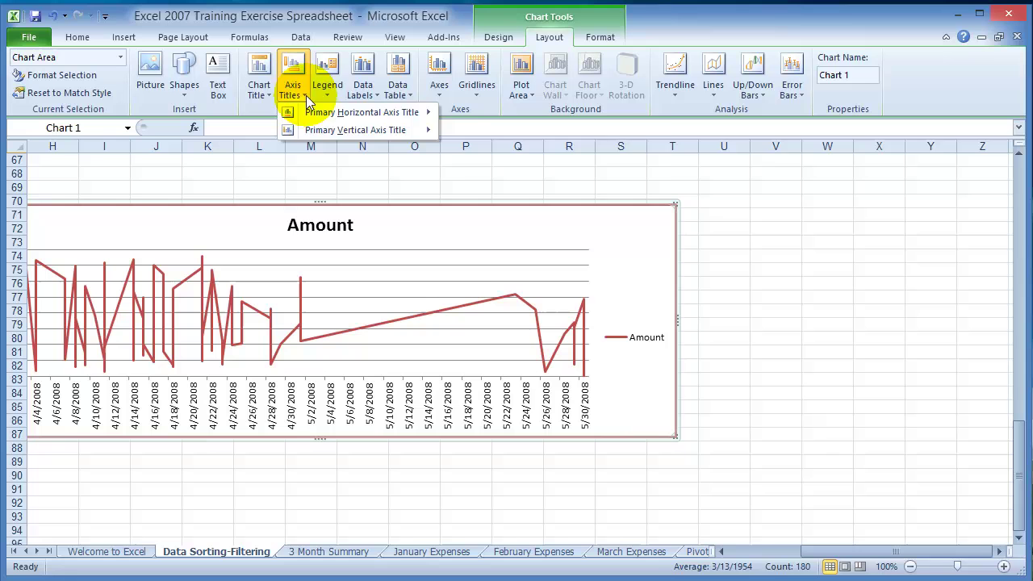
{"action": "mouse_move", "coordinate": [330, 135]}
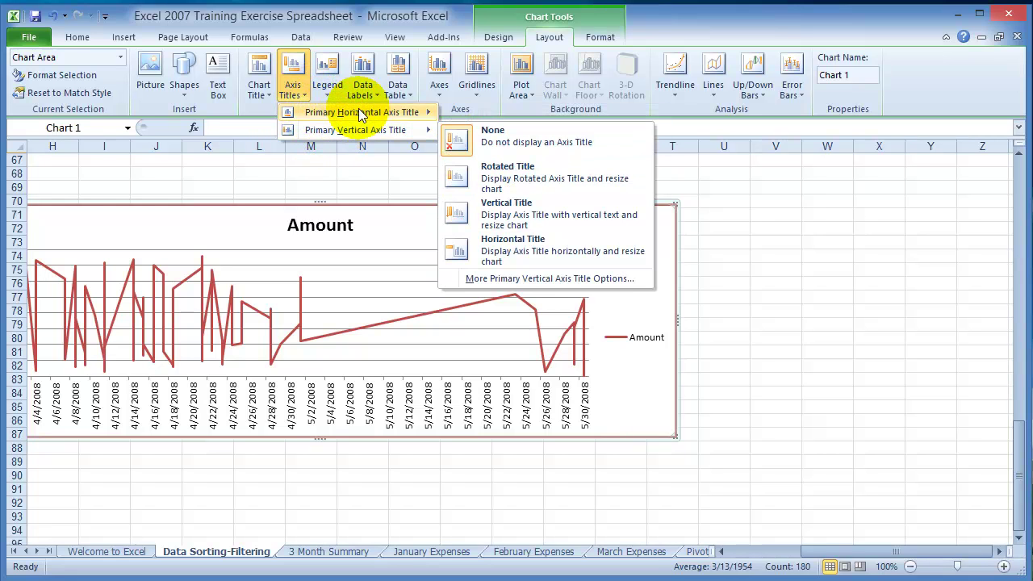
{"action": "left_click", "coordinate": [330, 91]}
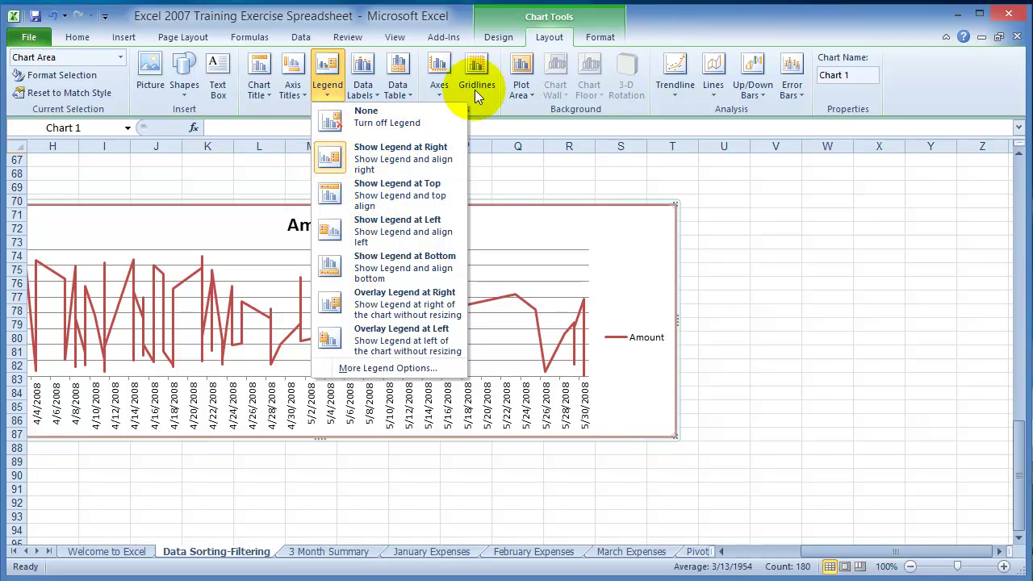
{"action": "left_click", "coordinate": [714, 23]}
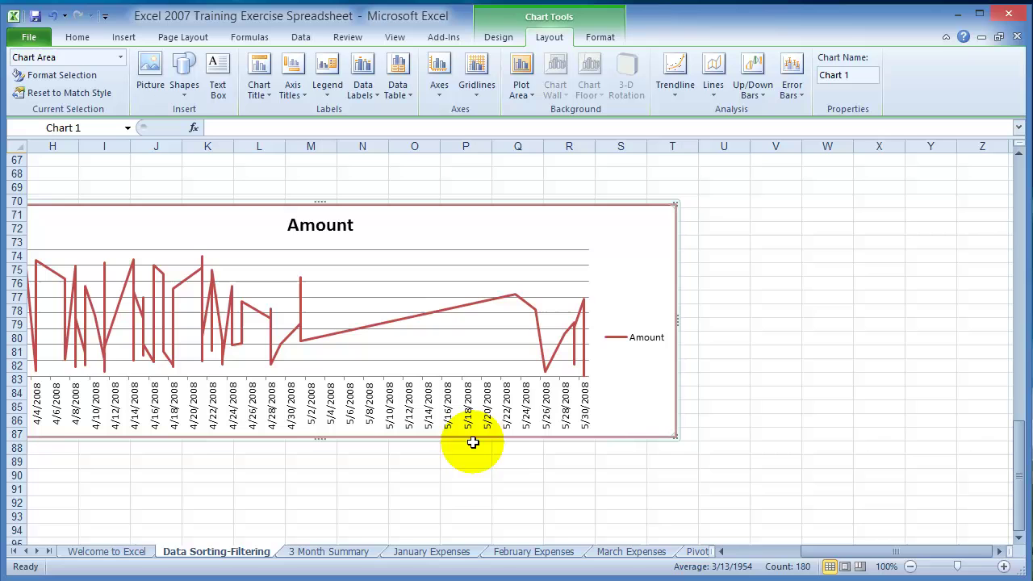
{"action": "scroll", "coordinate": [373, 418], "scroll_direction": "up", "scroll_amount": 3}
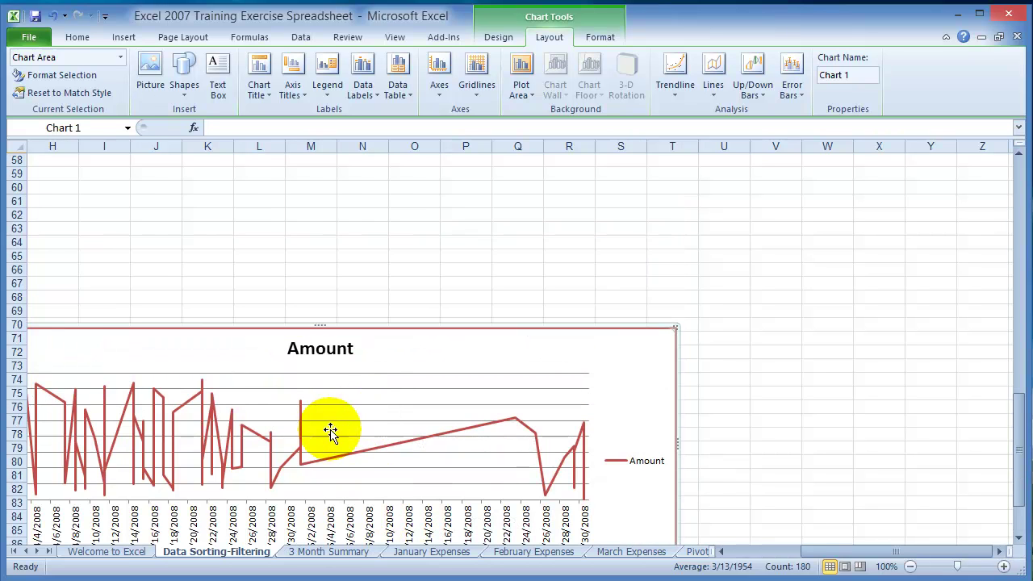
{"action": "scroll", "coordinate": [334, 431], "scroll_direction": "down", "scroll_amount": 3}
{"action": "left_click_drag", "start_coordinate": [854, 554], "coordinate": [747, 555]}
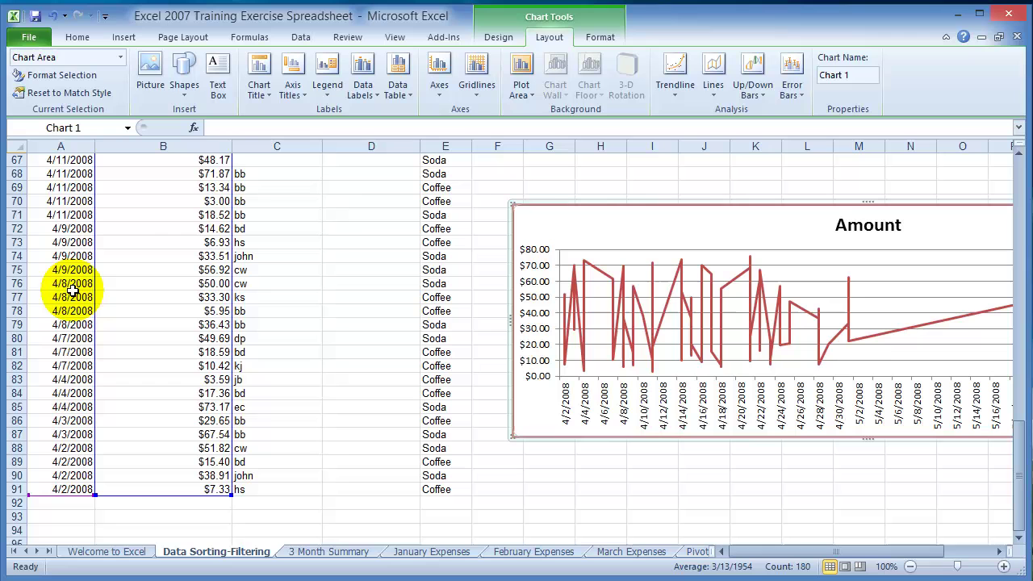
- Delete the Amount line chart
{"action": "left_click", "coordinate": [663, 204]}
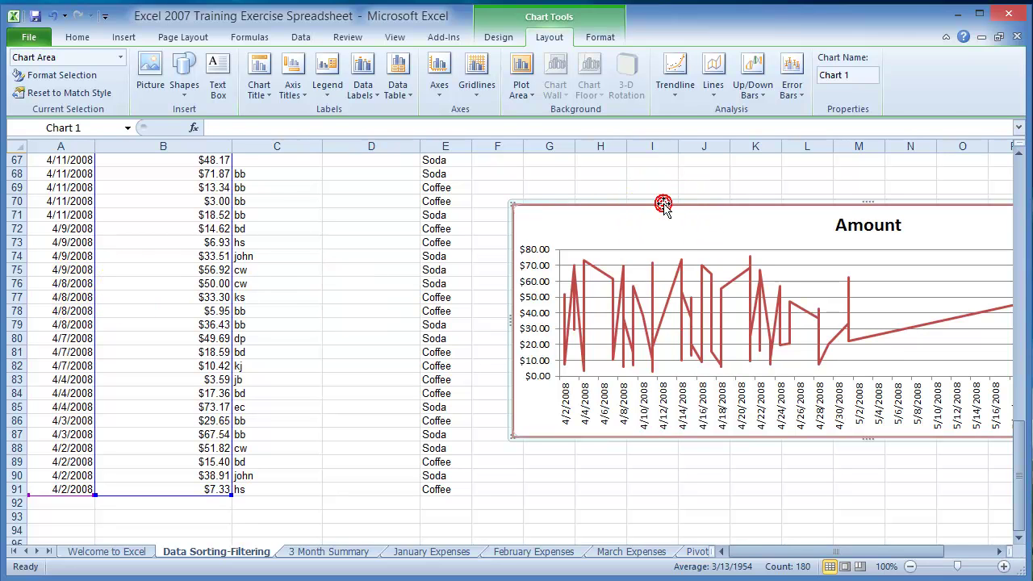
{"action": "key", "text": "Delete"}
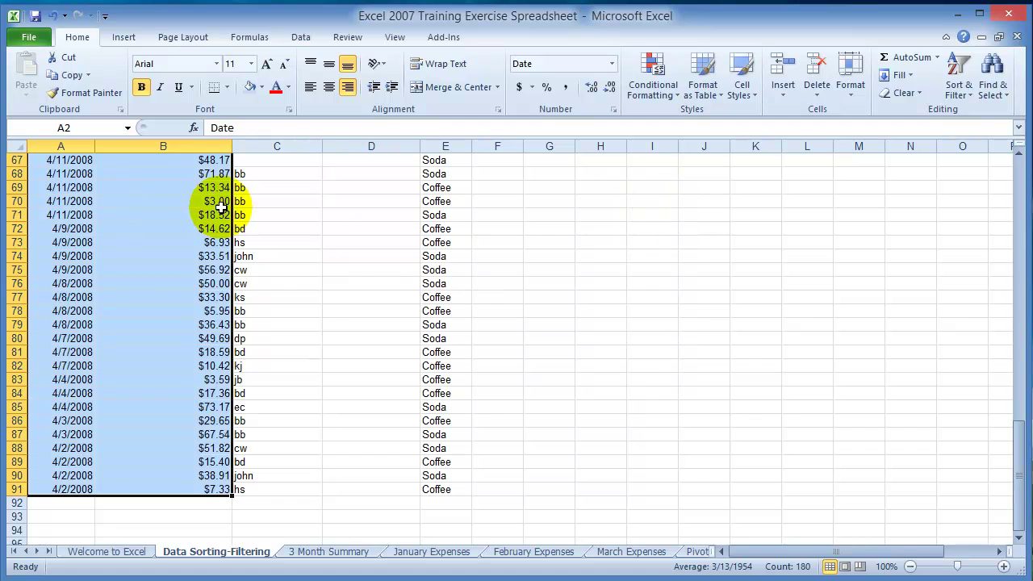
{"action": "left_click", "coordinate": [104, 228]}
- Sort the Date column from oldest to newest
{"action": "scroll", "coordinate": [97, 231], "scroll_direction": "up", "scroll_amount": 11}
{"action": "scroll", "coordinate": [95, 232], "scroll_direction": "up", "scroll_amount": 11}
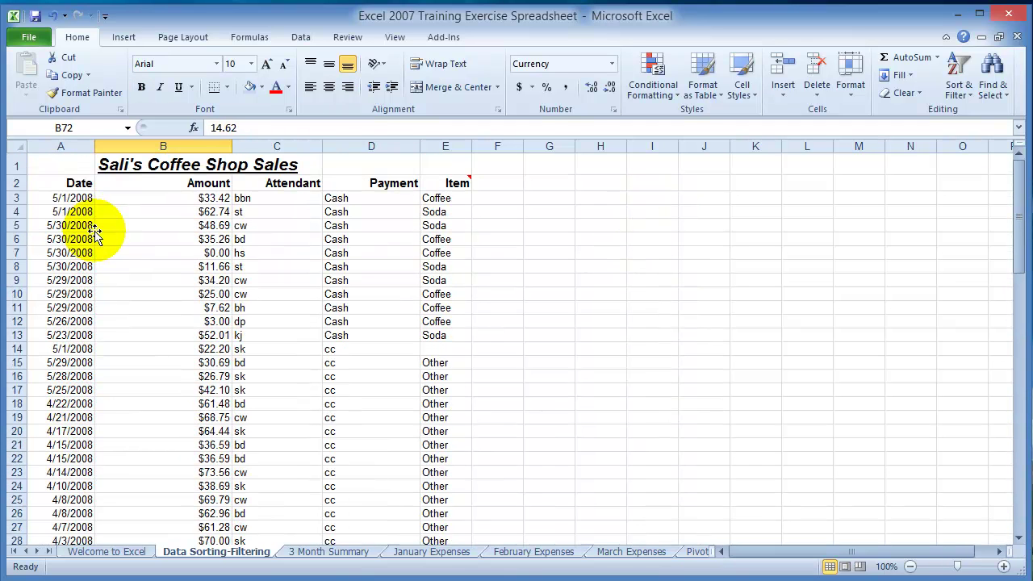
{"action": "left_click", "coordinate": [75, 199]}
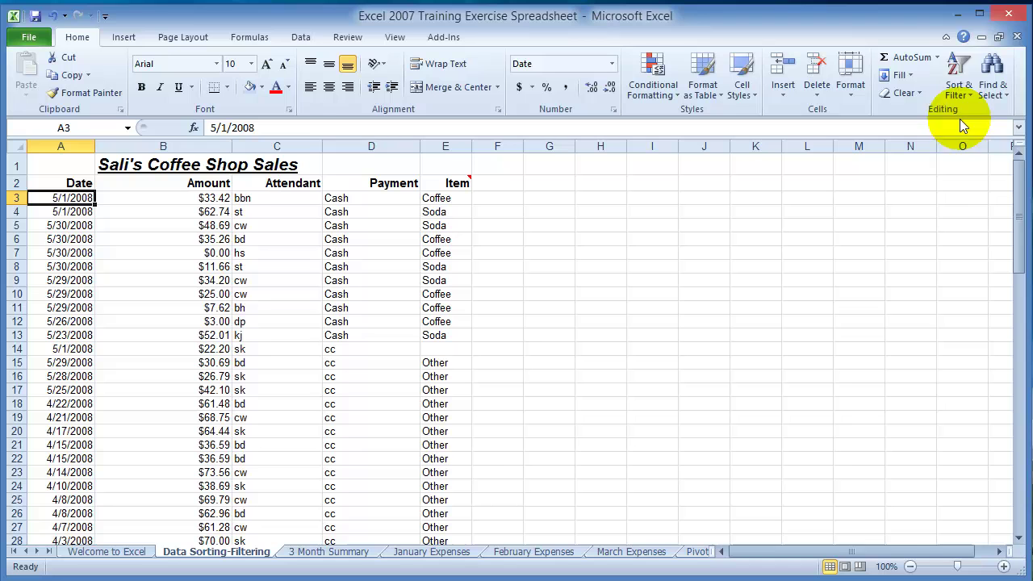
{"action": "left_click", "coordinate": [960, 87]}
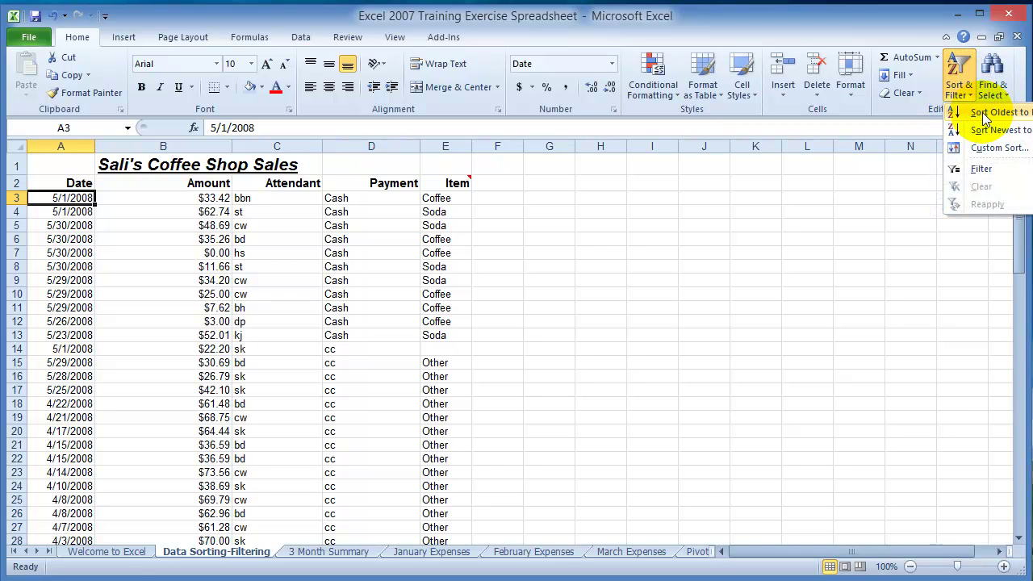
{"action": "left_click", "coordinate": [985, 115]}
- Select the sorted Date and Amount columns starting at row 2
{"action": "left_click", "coordinate": [74, 212]}
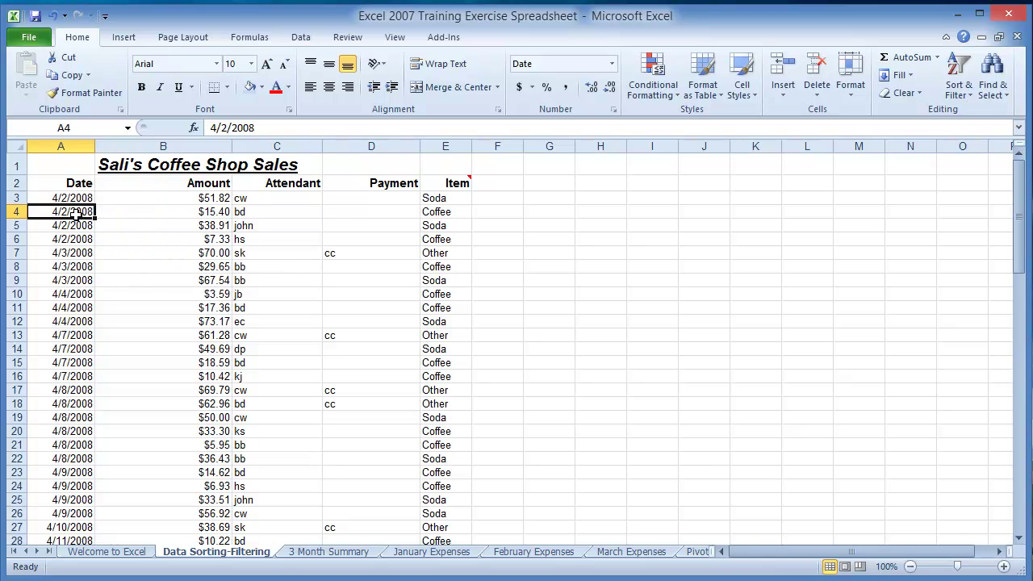
{"action": "left_click", "coordinate": [116, 211]}
{"action": "left_click_drag", "start_coordinate": [48, 184], "coordinate": [234, 525]}
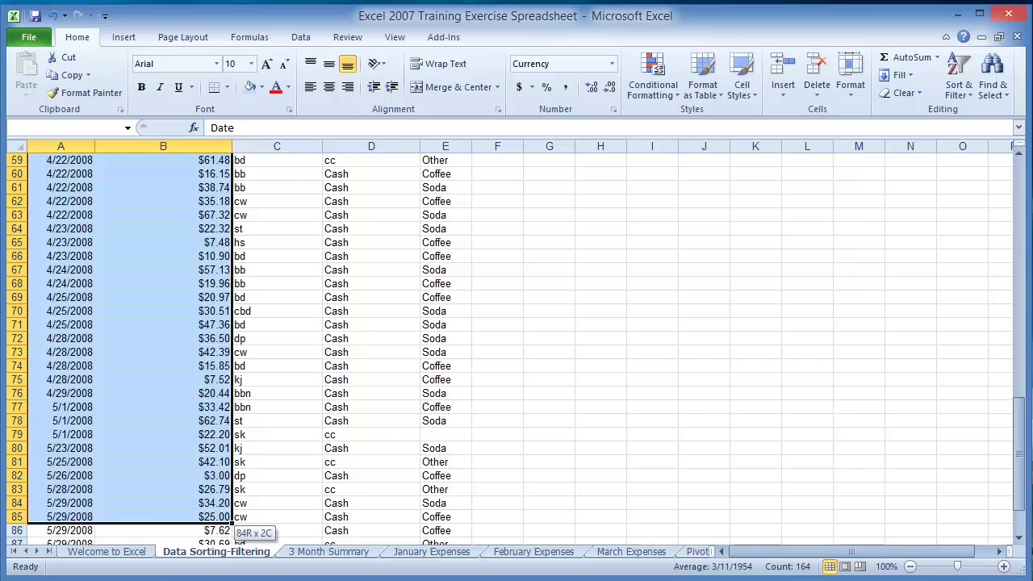
- Extend the selection through all Amount rows and insert a basic 2-D line chart
{"action": "left_click_drag", "start_coordinate": [129, 565], "coordinate": [131, 503]}
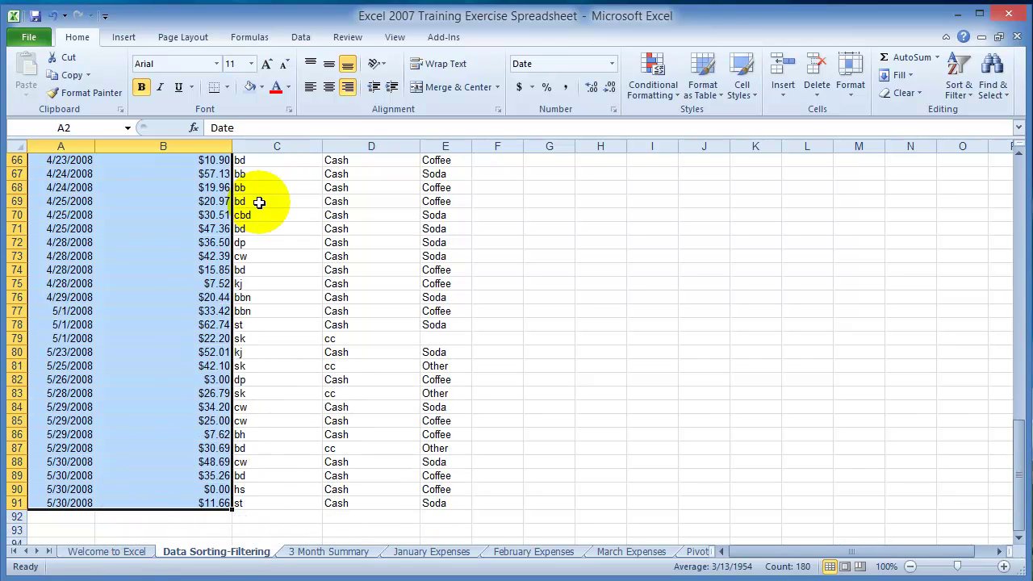
{"action": "left_click", "coordinate": [121, 38]}
{"action": "left_click", "coordinate": [348, 74]}
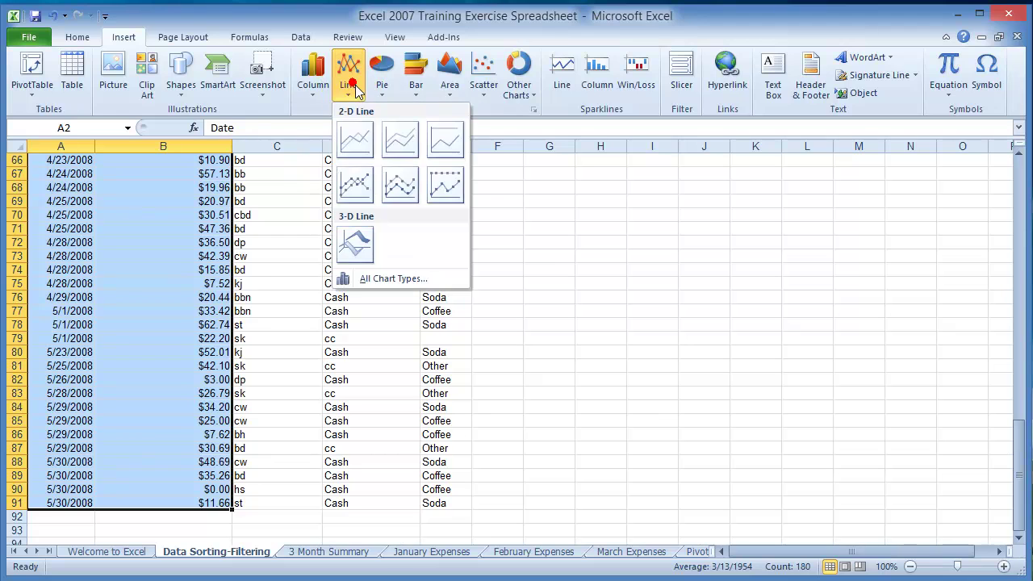
{"action": "left_click", "coordinate": [355, 144]}
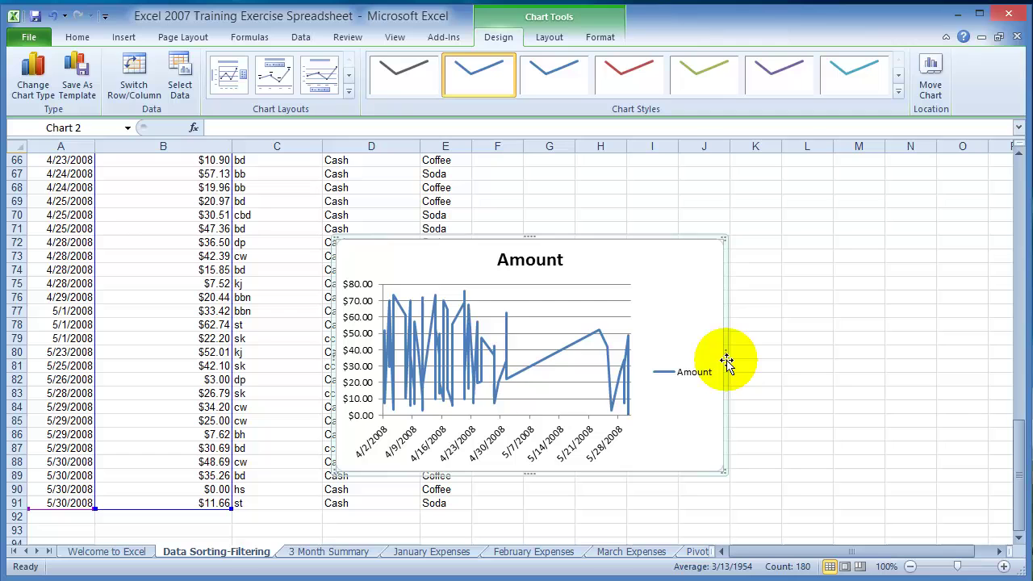
- Stretch the Amount chart rightward until date labels run from 4/2/2008 to 5/30/2008
{"action": "left_click_drag", "start_coordinate": [726, 357], "coordinate": [928, 377]}
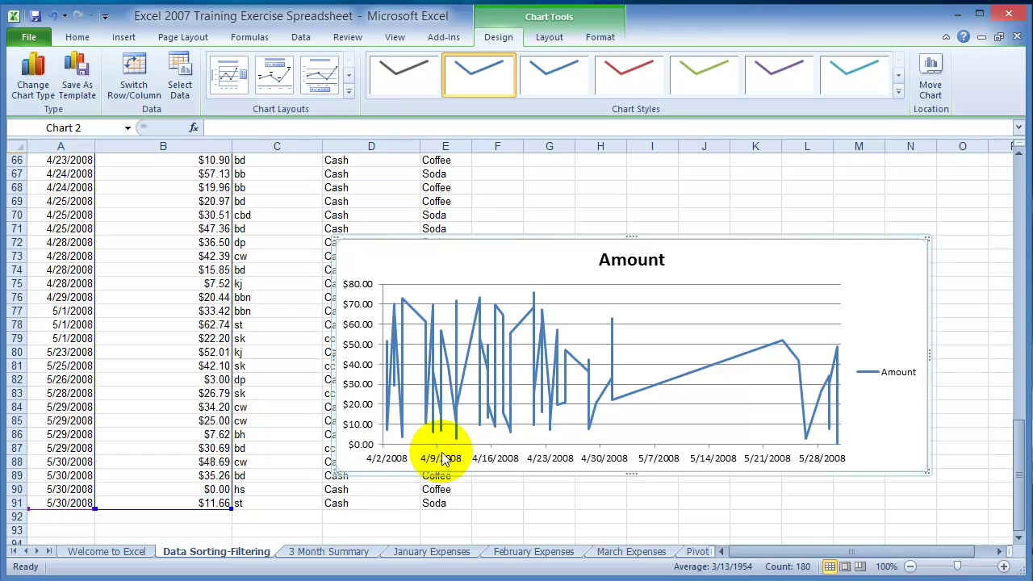
{"action": "mouse_move", "coordinate": [403, 441]}
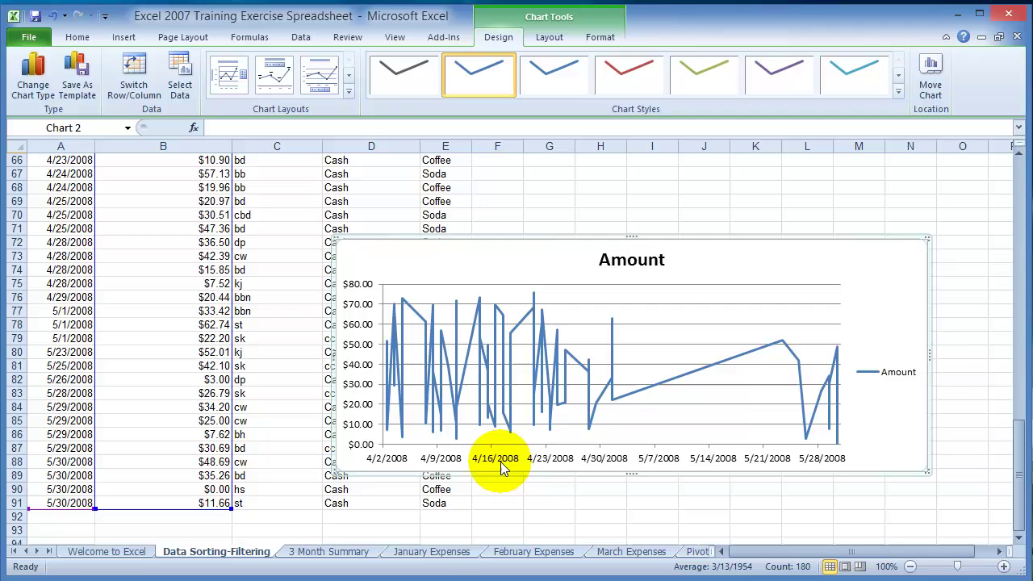
{"action": "left_click_drag", "start_coordinate": [929, 356], "coordinate": [989, 355]}
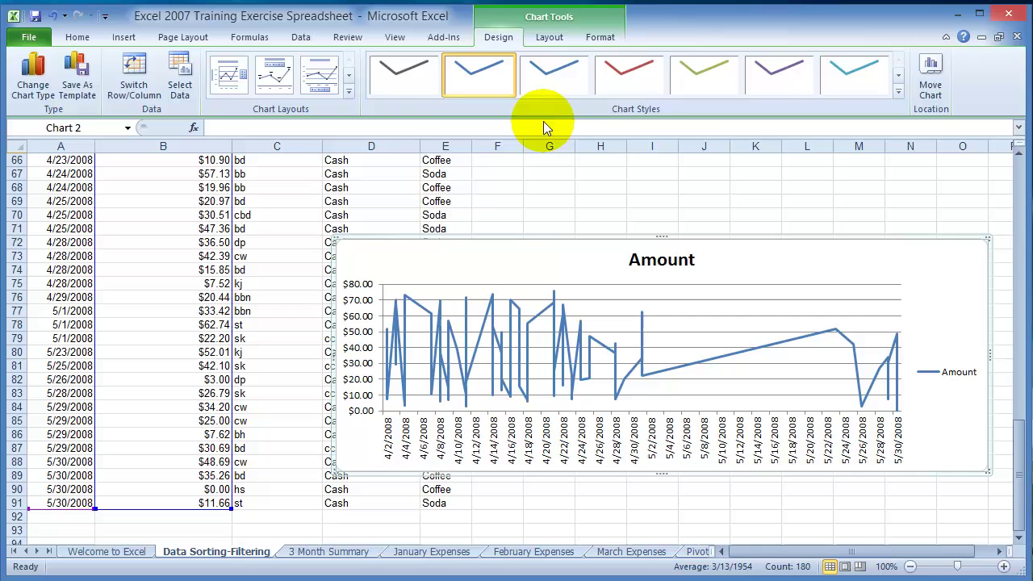
- Apply the red Chart Style to the Amount chart's line
{"action": "left_click", "coordinate": [623, 74]}
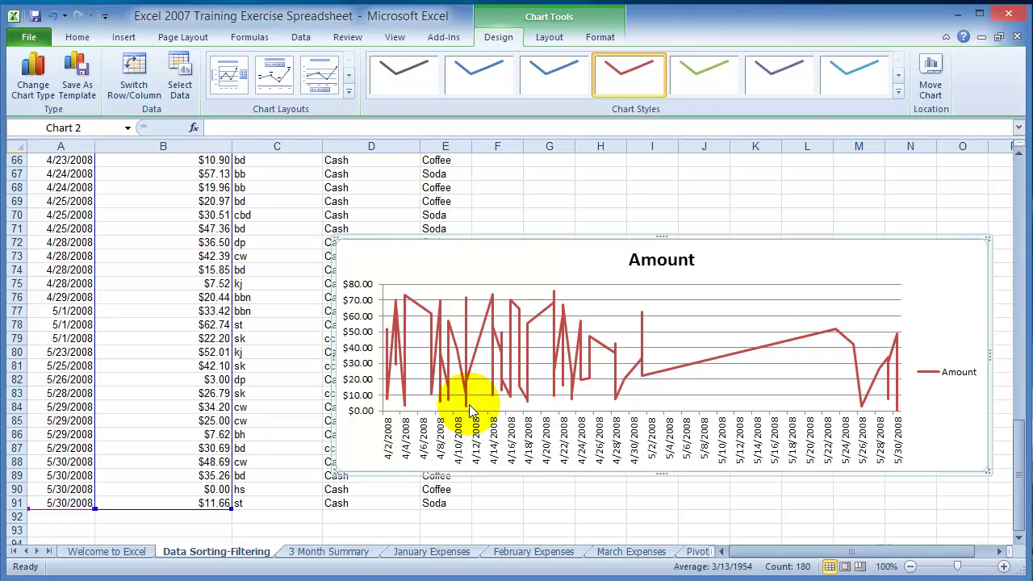
{"action": "mouse_move", "coordinate": [466, 404]}
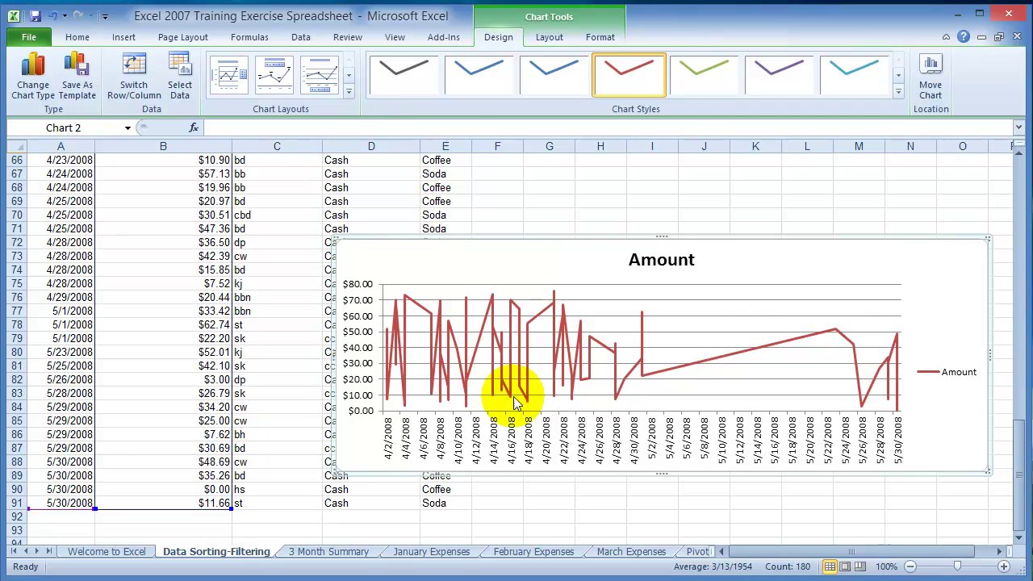
{"action": "mouse_move", "coordinate": [509, 396]}
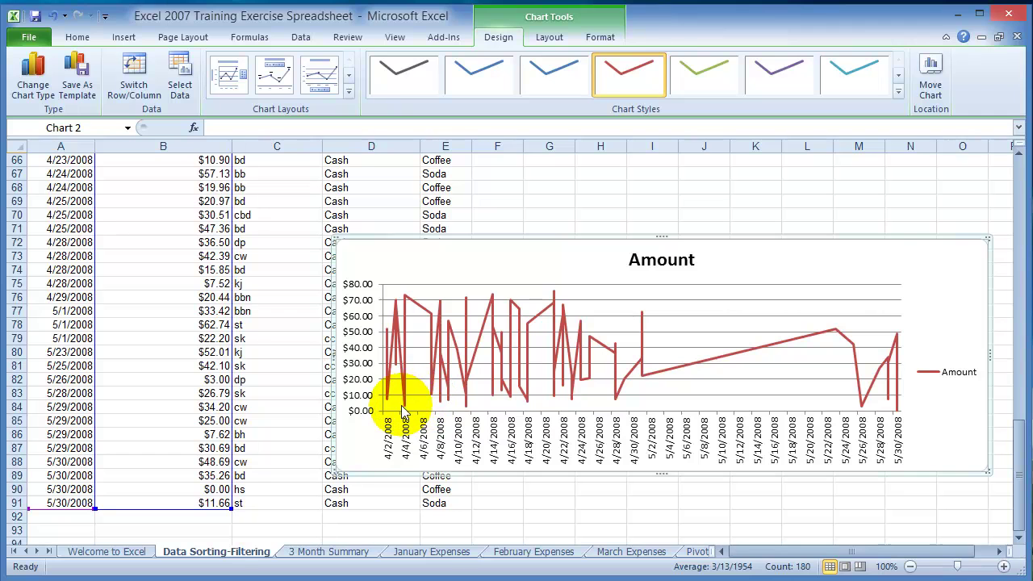
{"action": "mouse_move", "coordinate": [405, 403]}
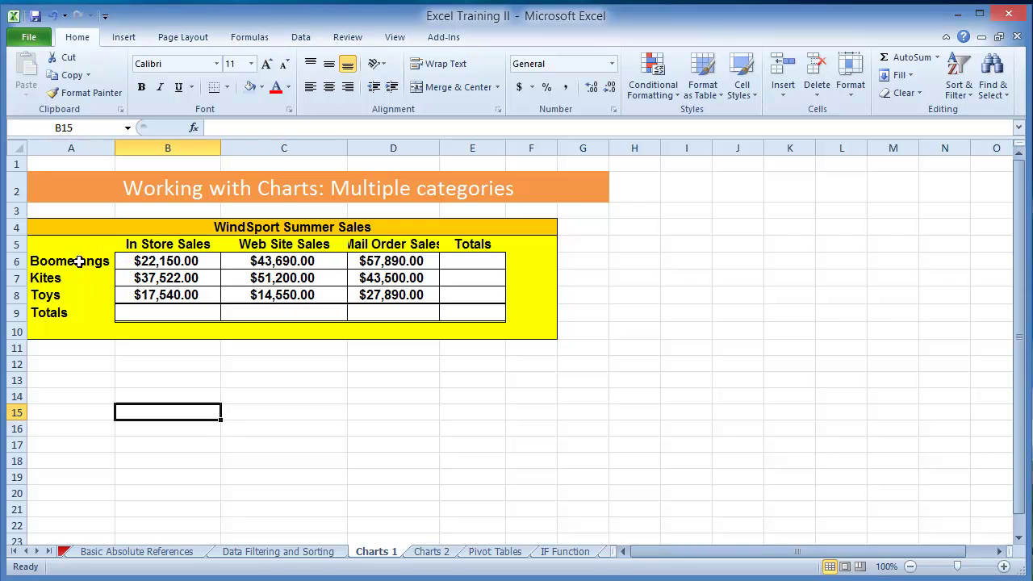
- Review the Boomerangs, Kites, Toys rows and sales columns, then select A5:D8
{"action": "left_click", "coordinate": [52, 262]}
{"action": "left_click", "coordinate": [51, 278]}
{"action": "left_click", "coordinate": [50, 296]}
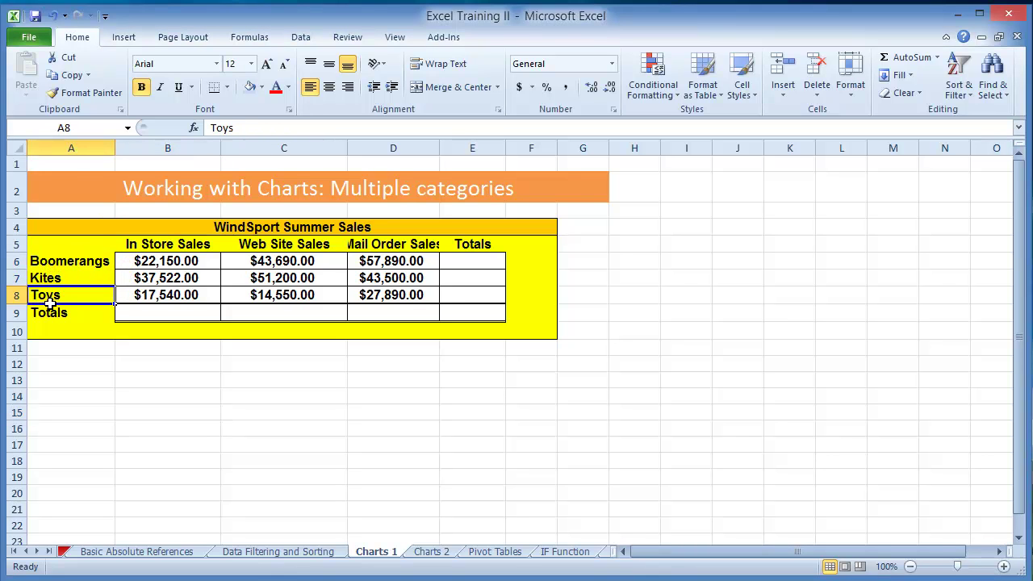
{"action": "left_click", "coordinate": [89, 308]}
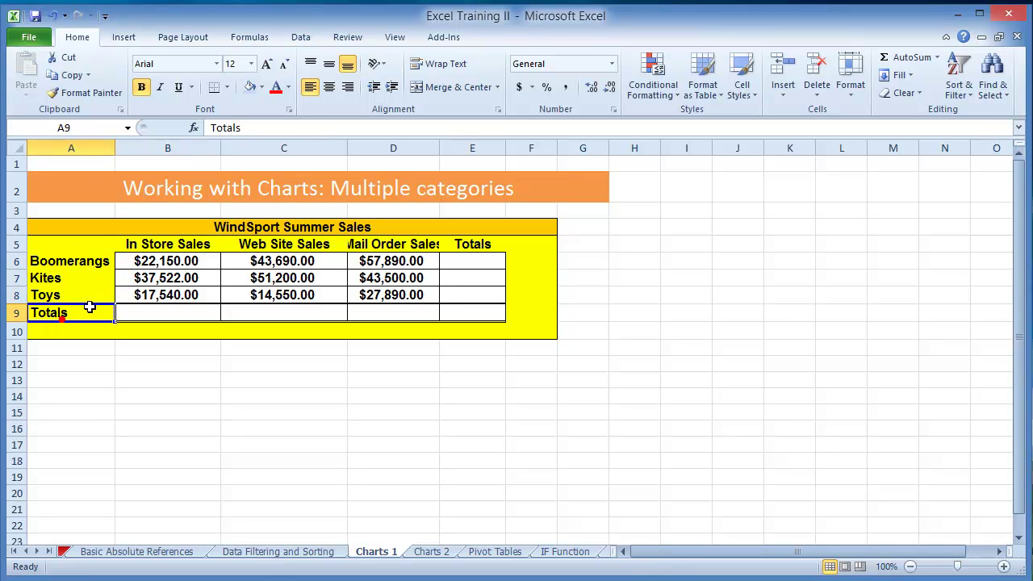
{"action": "left_click", "coordinate": [184, 244]}
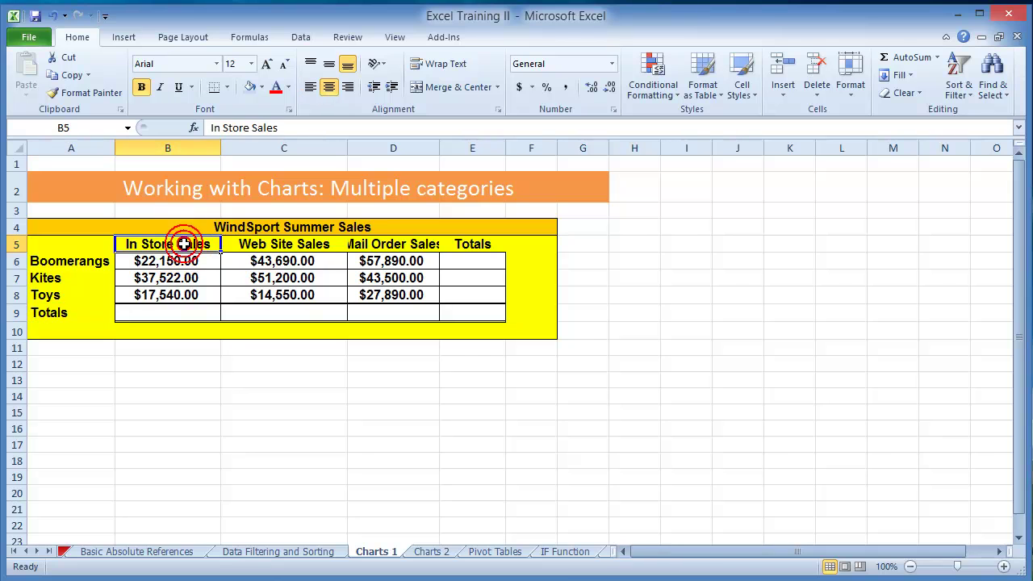
{"action": "left_click", "coordinate": [297, 245]}
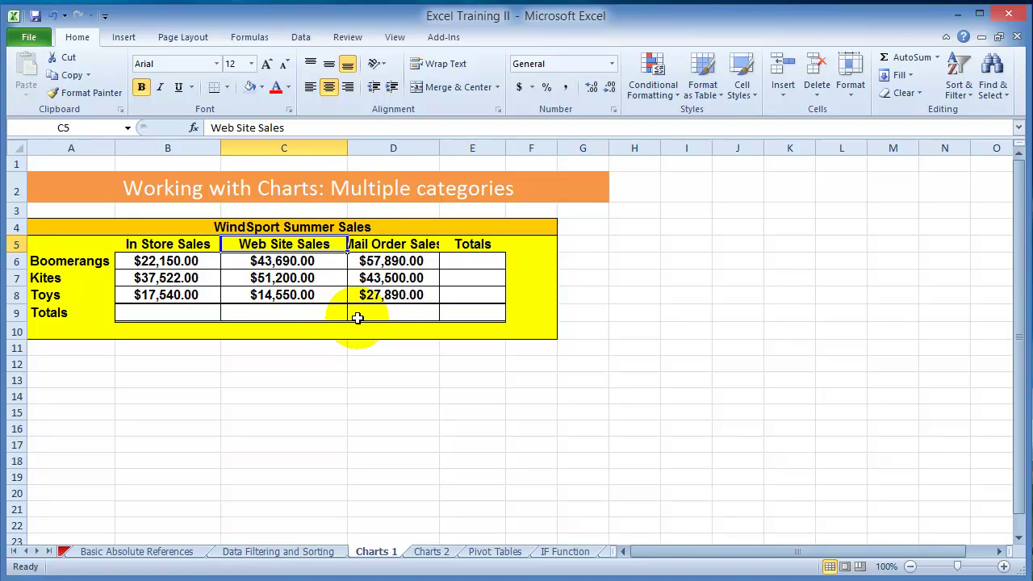
{"action": "left_click_drag", "start_coordinate": [71, 246], "coordinate": [388, 297]}
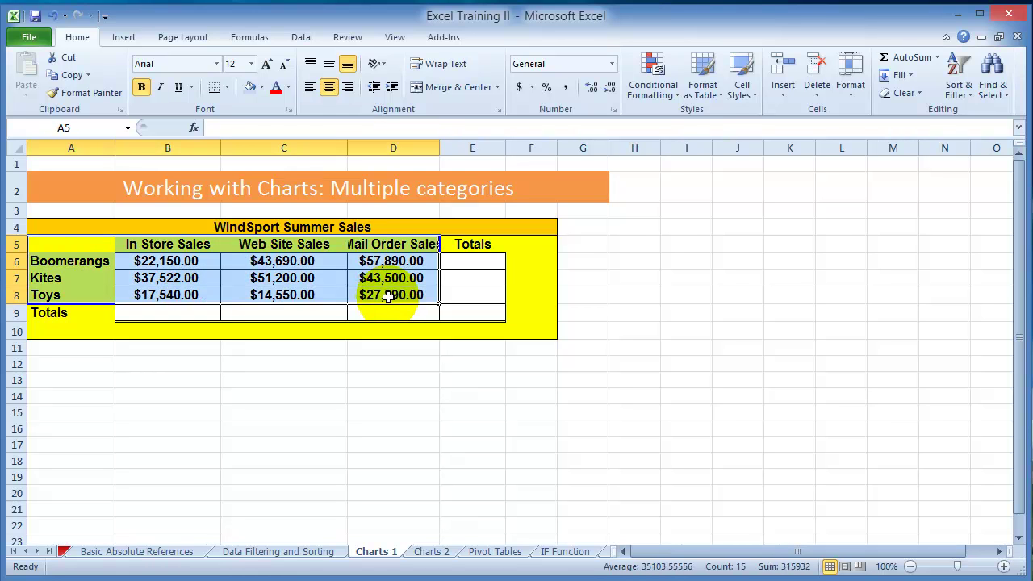
- Insert a 2-D Clustered Column chart of the WindSport sales range A5:D8
{"action": "left_click", "coordinate": [129, 38]}
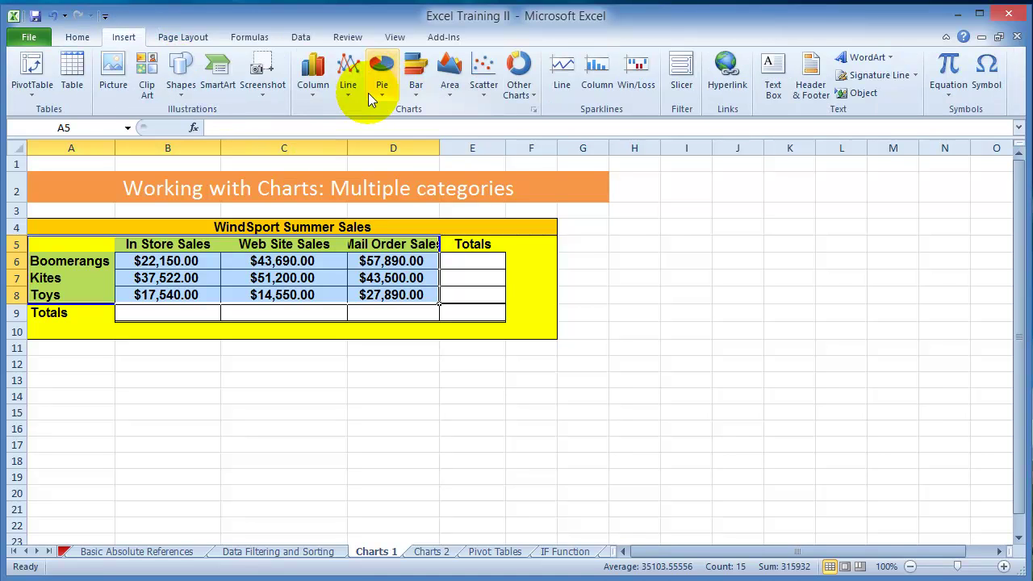
{"action": "left_click", "coordinate": [314, 95]}
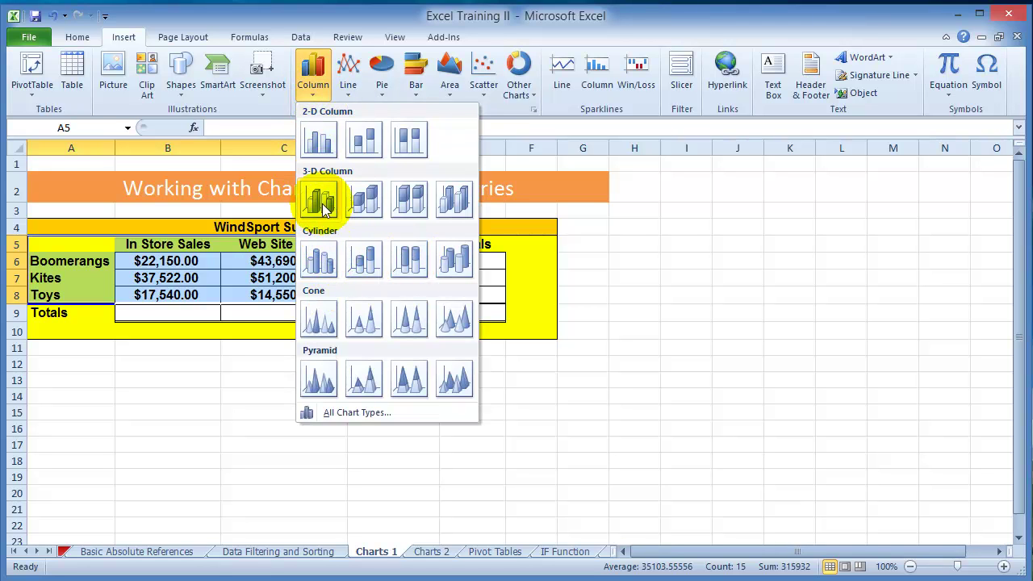
{"action": "left_click", "coordinate": [317, 142]}
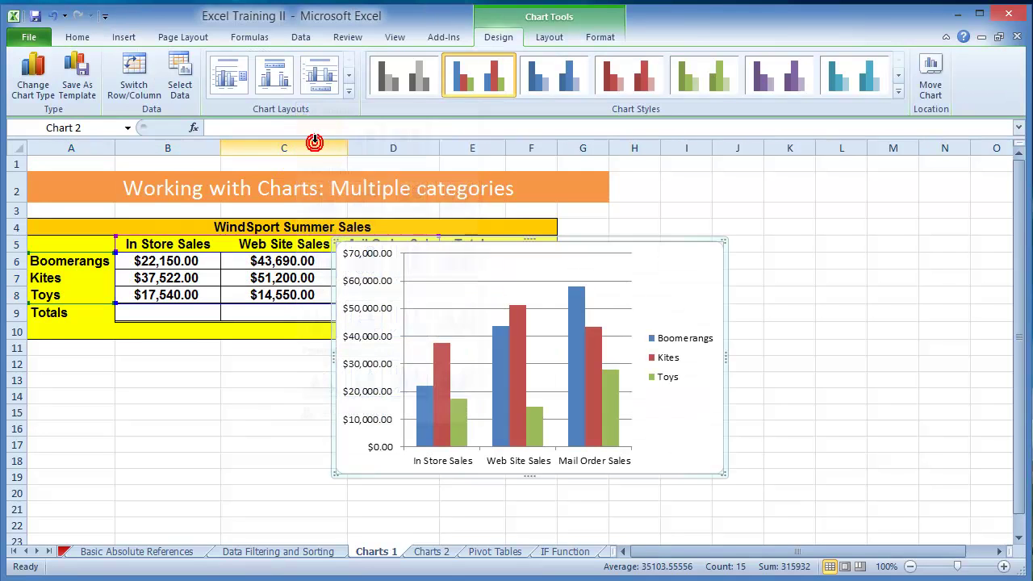
- Move the column chart beside the sales table and try several Chart Layouts
{"action": "left_click_drag", "start_coordinate": [599, 248], "coordinate": [706, 315]}
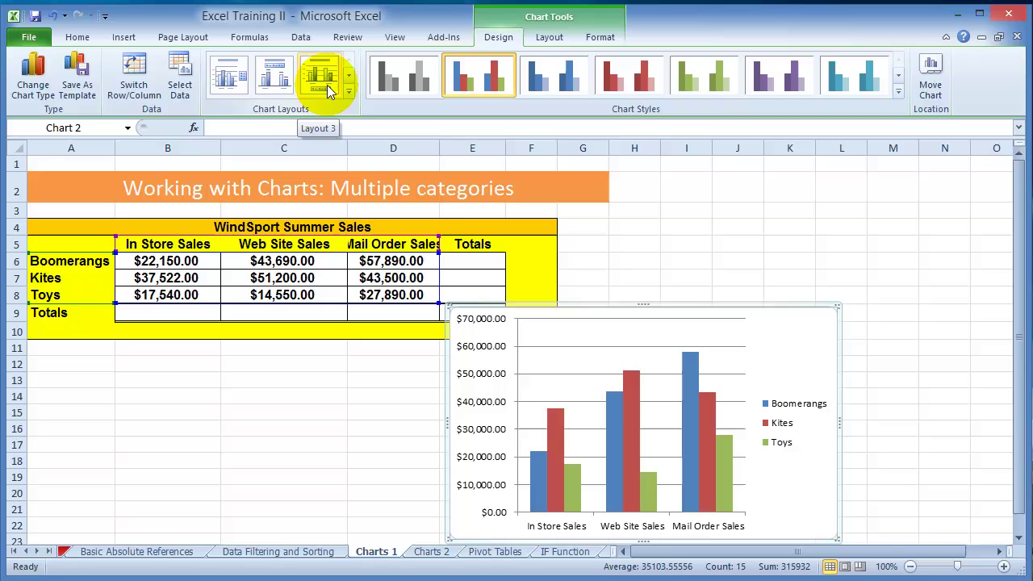
{"action": "left_click_drag", "start_coordinate": [623, 307], "coordinate": [728, 208]}
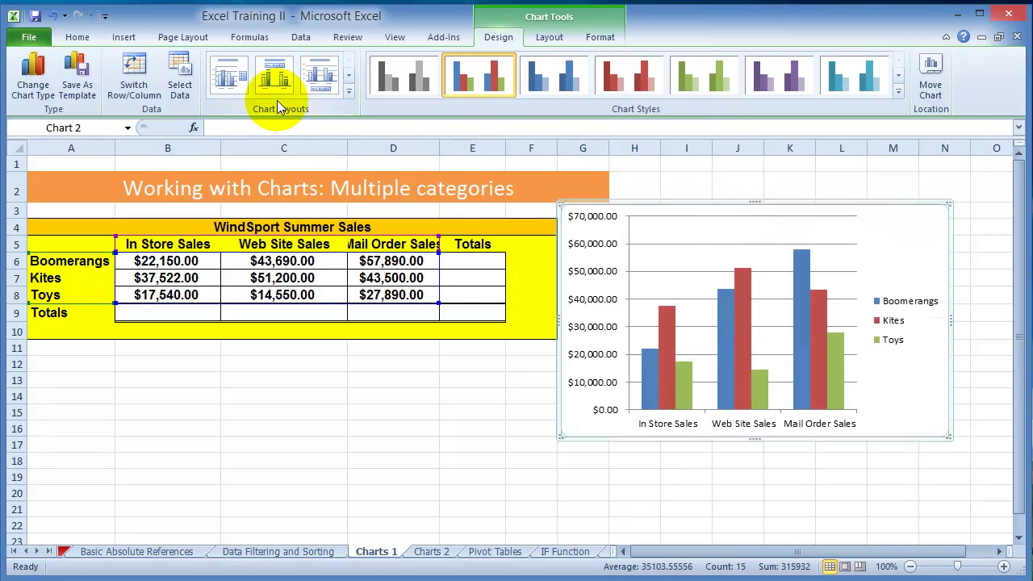
{"action": "left_click", "coordinate": [235, 85]}
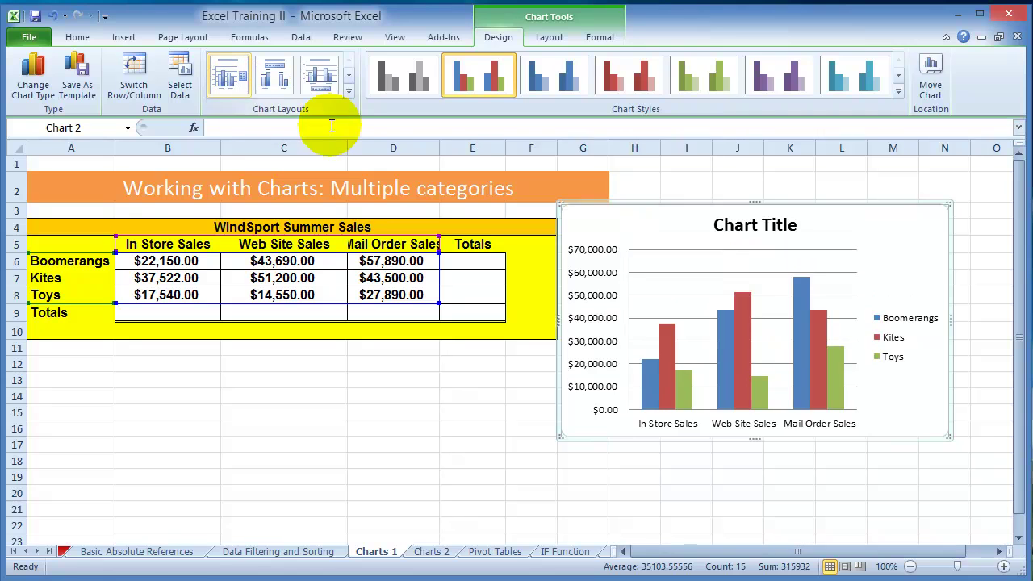
{"action": "left_click", "coordinate": [321, 84]}
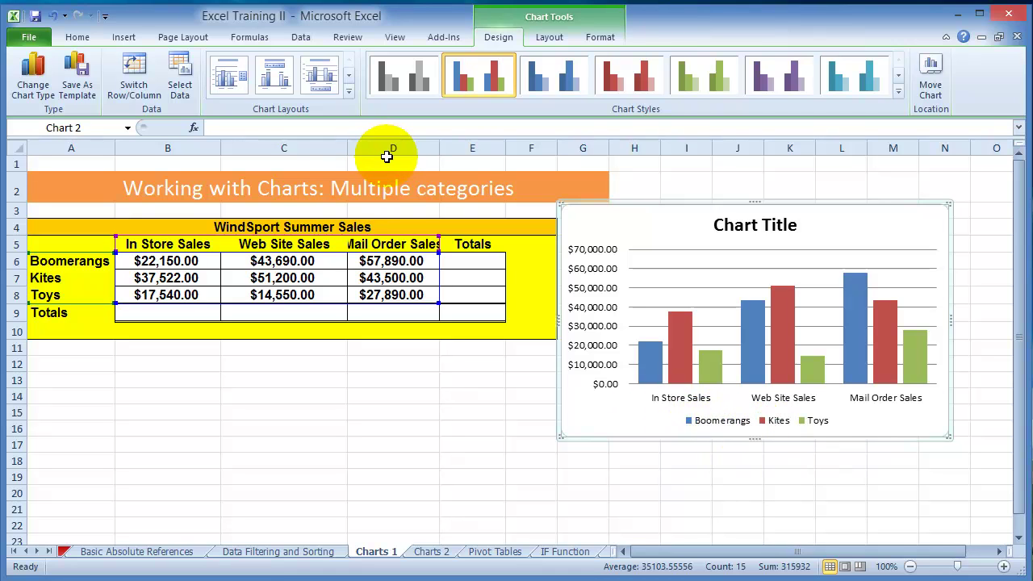
{"action": "left_click", "coordinate": [350, 92]}
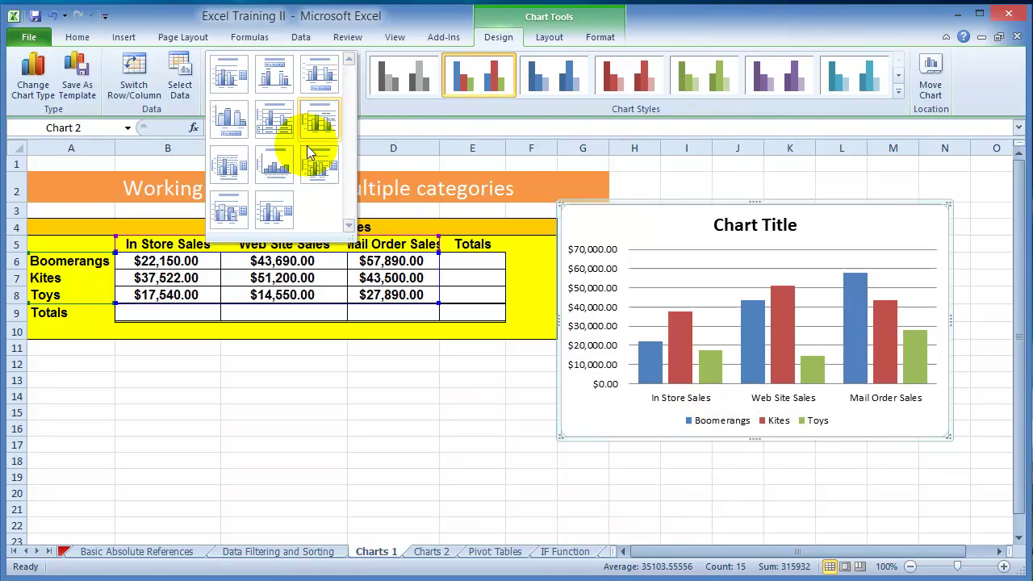
{"action": "left_click", "coordinate": [288, 166]}
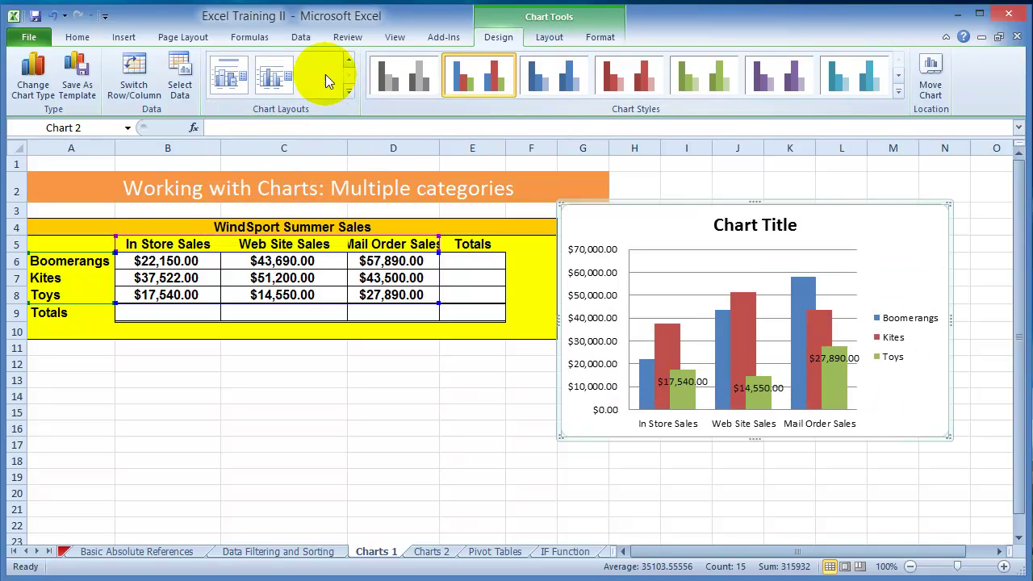
- Undo the layout changes back to the chart's original layout
{"action": "left_click", "coordinate": [52, 15]}
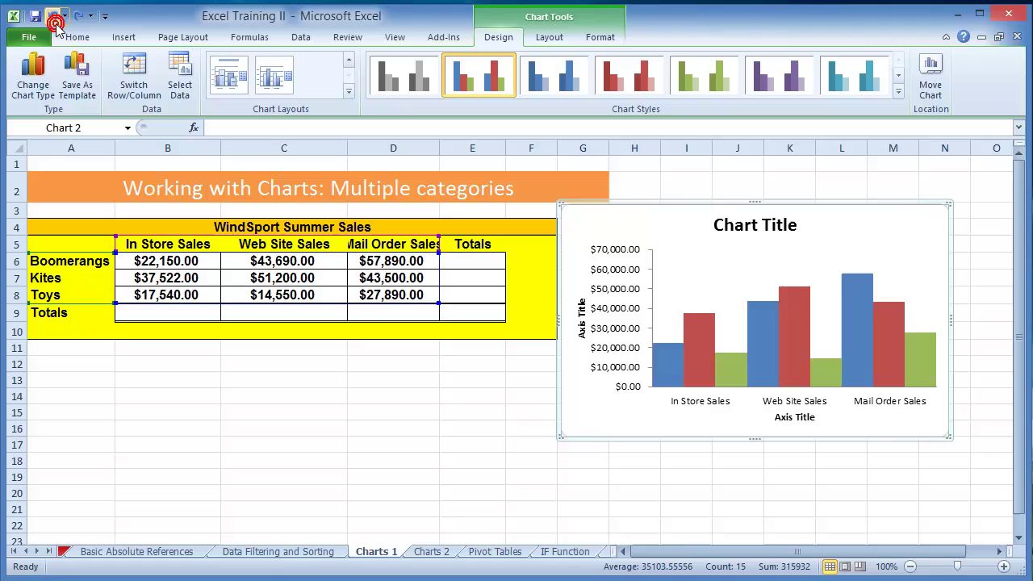
{"action": "left_click", "coordinate": [52, 15]}
{"action": "left_click", "coordinate": [52, 15]}
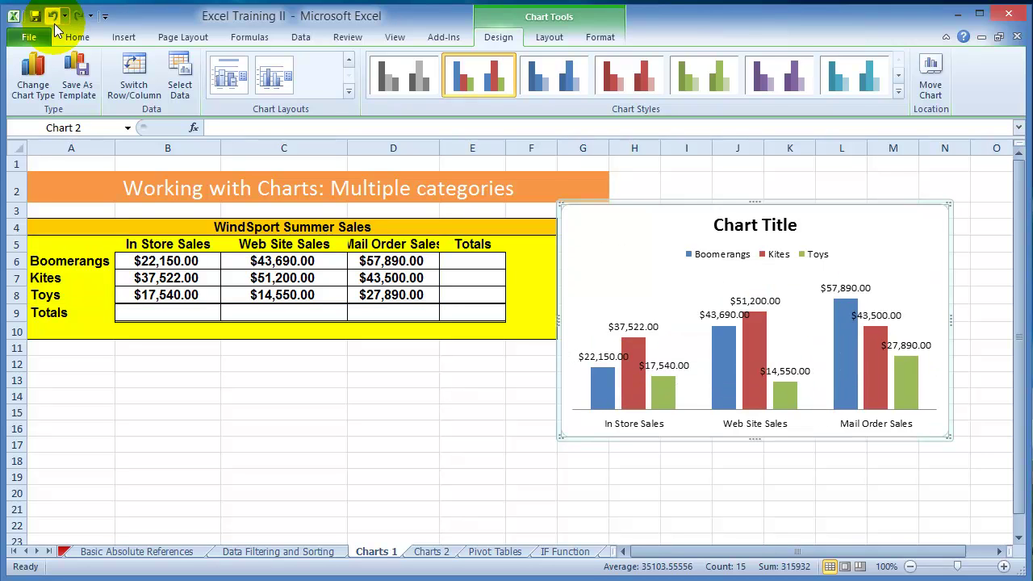
{"action": "left_click", "coordinate": [52, 15]}
{"action": "left_click", "coordinate": [52, 16]}
- Open Format Axis for the chart's vertical value axis
{"action": "left_click", "coordinate": [550, 37]}
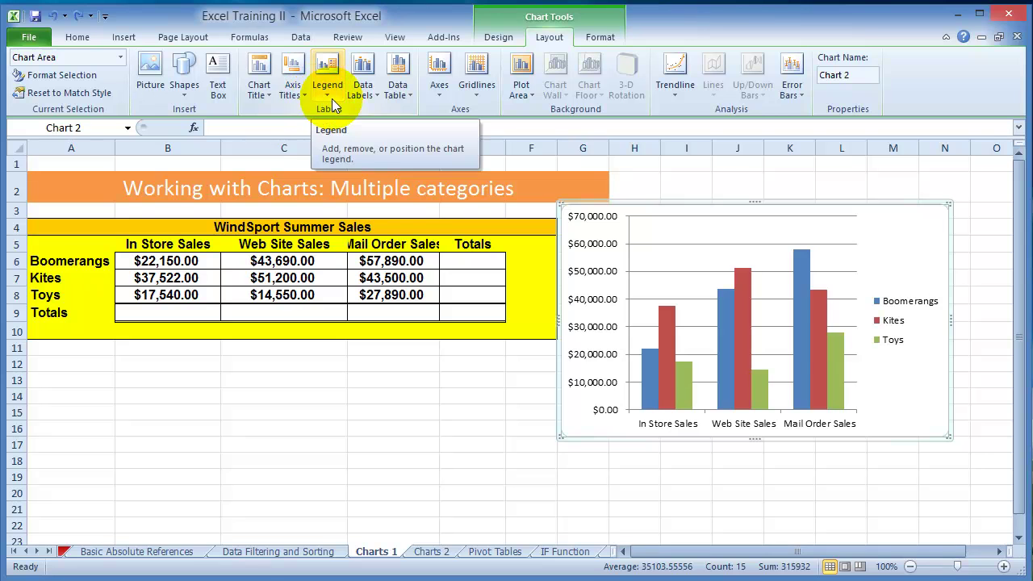
{"action": "left_click", "coordinate": [581, 307]}
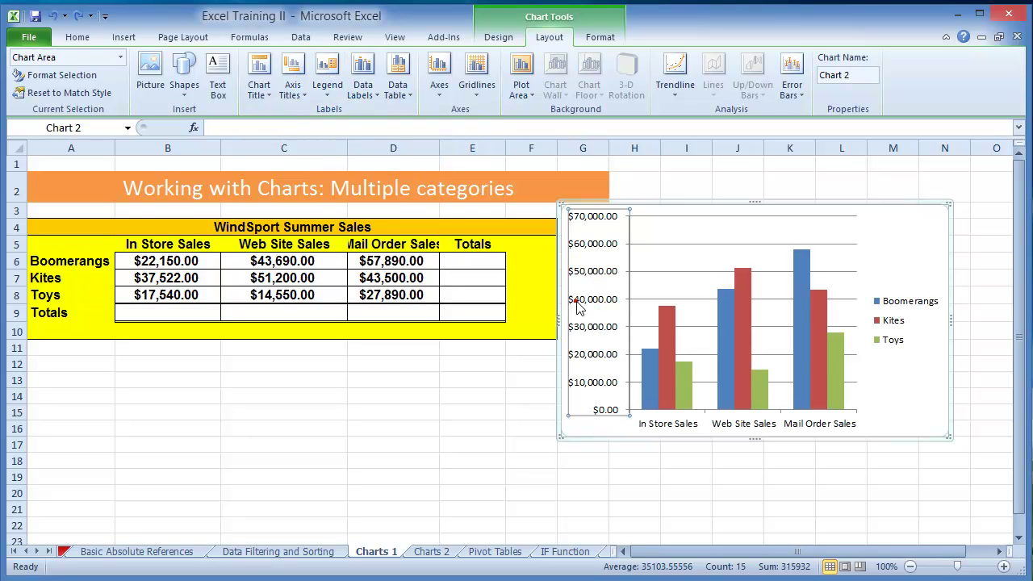
{"action": "double_click", "coordinate": [585, 304]}
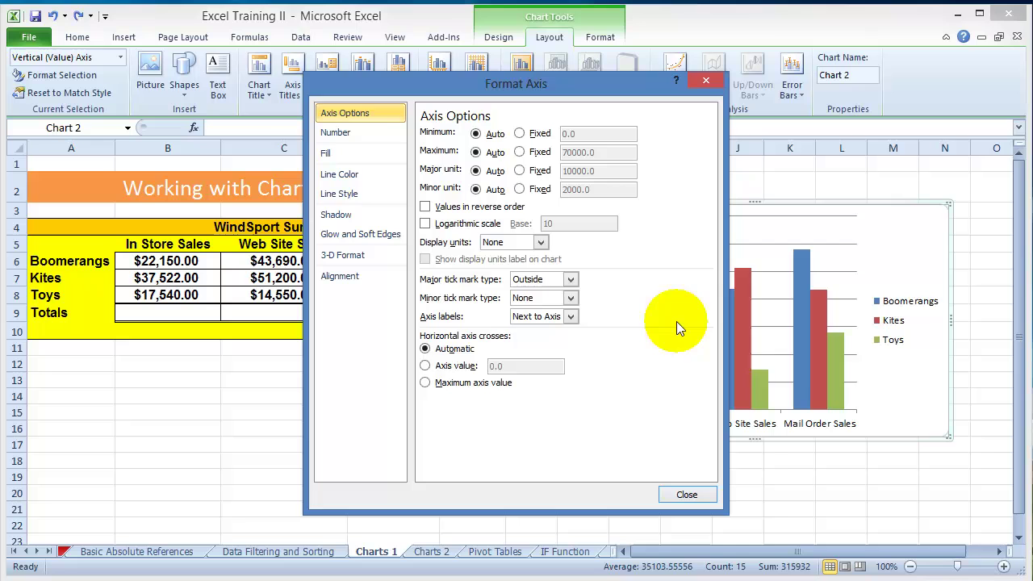
- Set the vertical axis display units to Thousands so it reads $0.00–$70.00 with a Thousands label
{"action": "left_click", "coordinate": [695, 499]}
{"action": "double_click", "coordinate": [594, 331]}
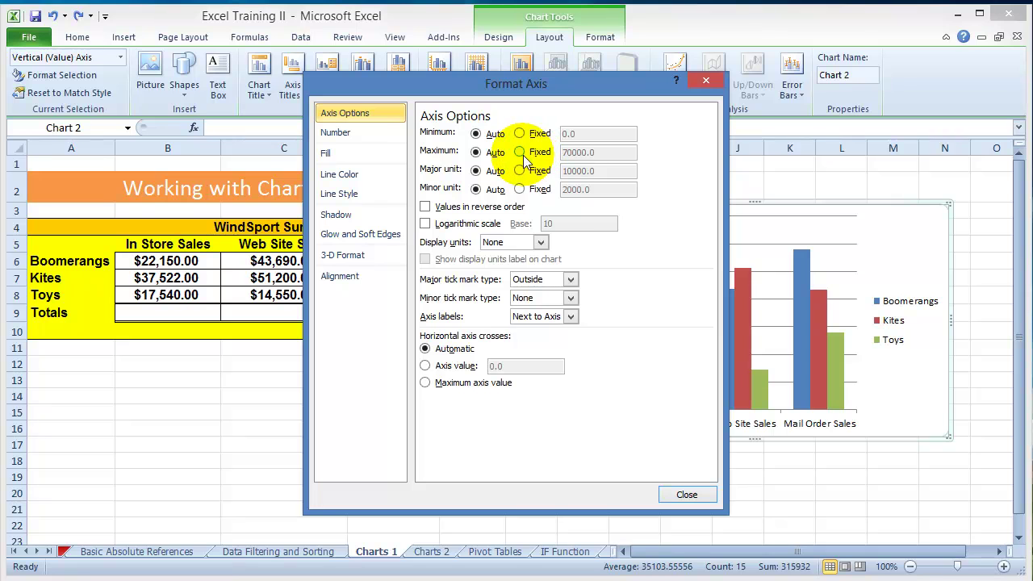
{"action": "left_click", "coordinate": [541, 242]}
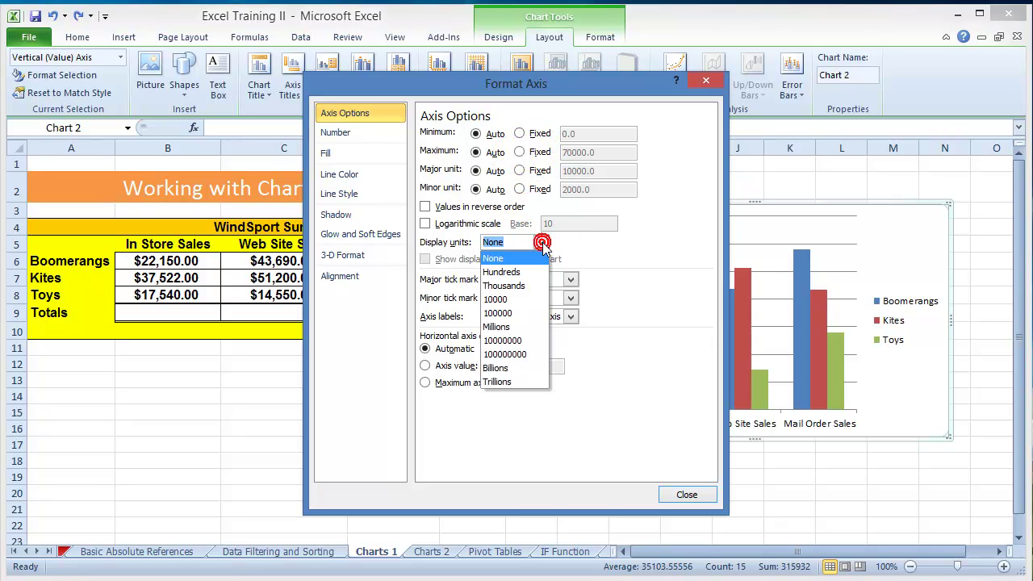
{"action": "left_click", "coordinate": [523, 289]}
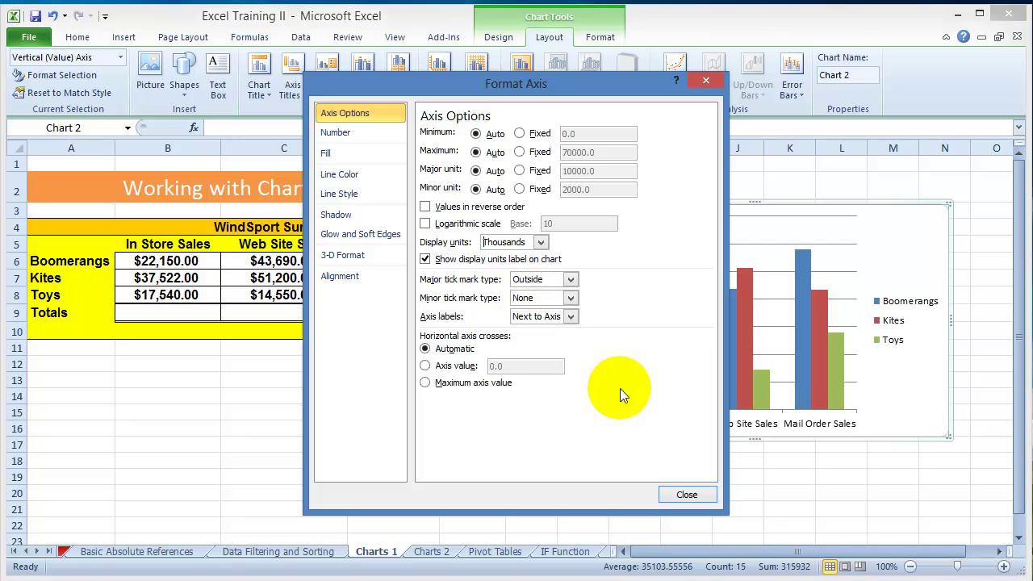
{"action": "left_click", "coordinate": [683, 494]}
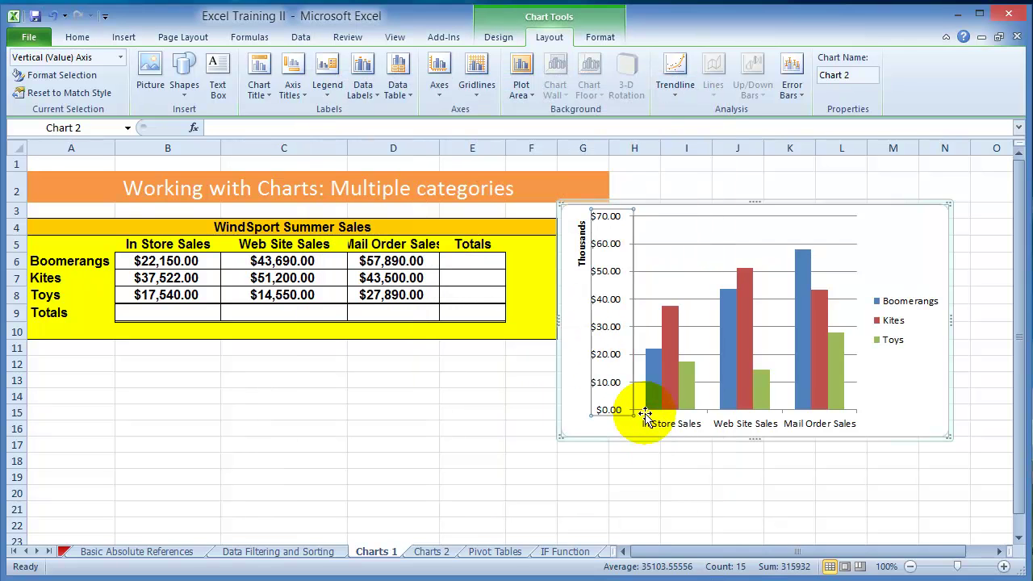
{"action": "double_click", "coordinate": [611, 295]}
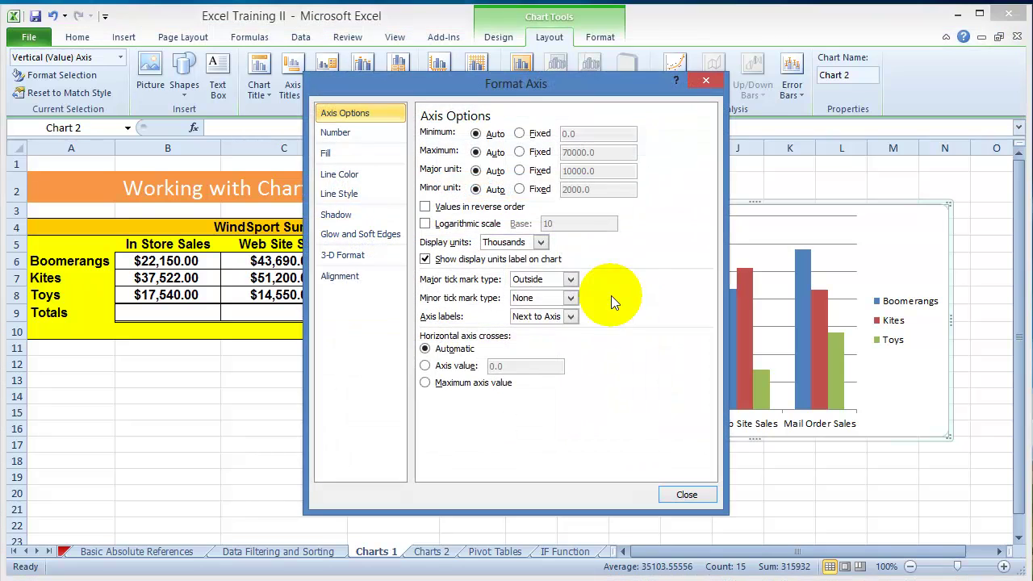
{"action": "left_click", "coordinate": [685, 495]}
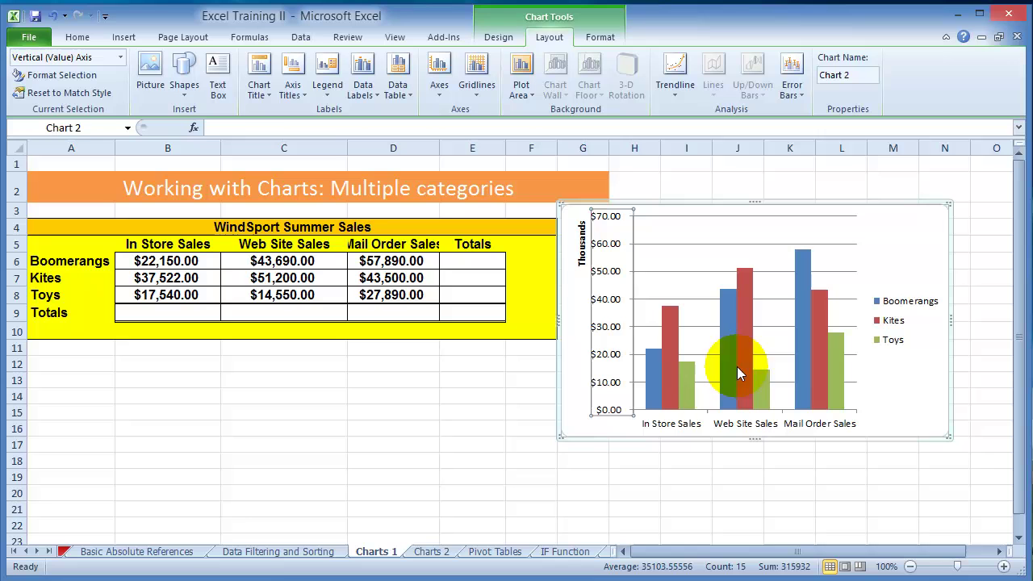
- Try blue, red and green styles, apply the purple chart style, then go to the Charts 2 sheet
{"action": "left_click", "coordinate": [668, 357]}
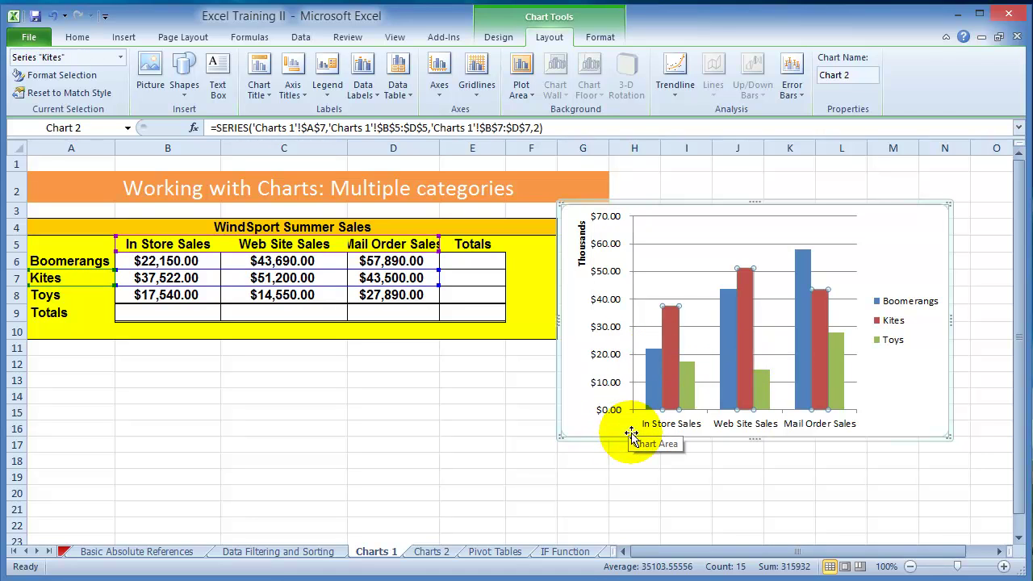
{"action": "left_click", "coordinate": [601, 37]}
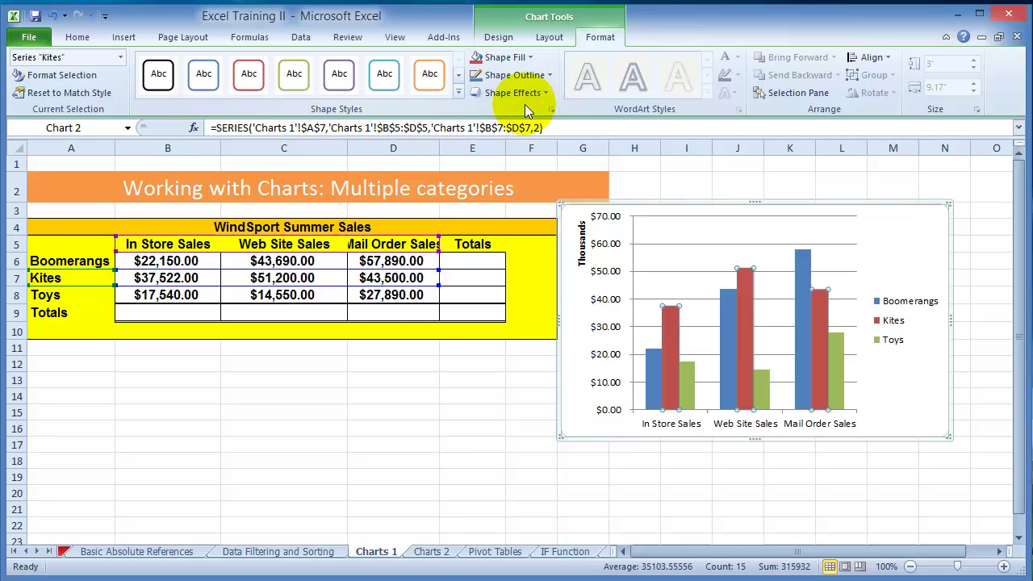
{"action": "left_click", "coordinate": [549, 39]}
{"action": "left_click", "coordinate": [496, 38]}
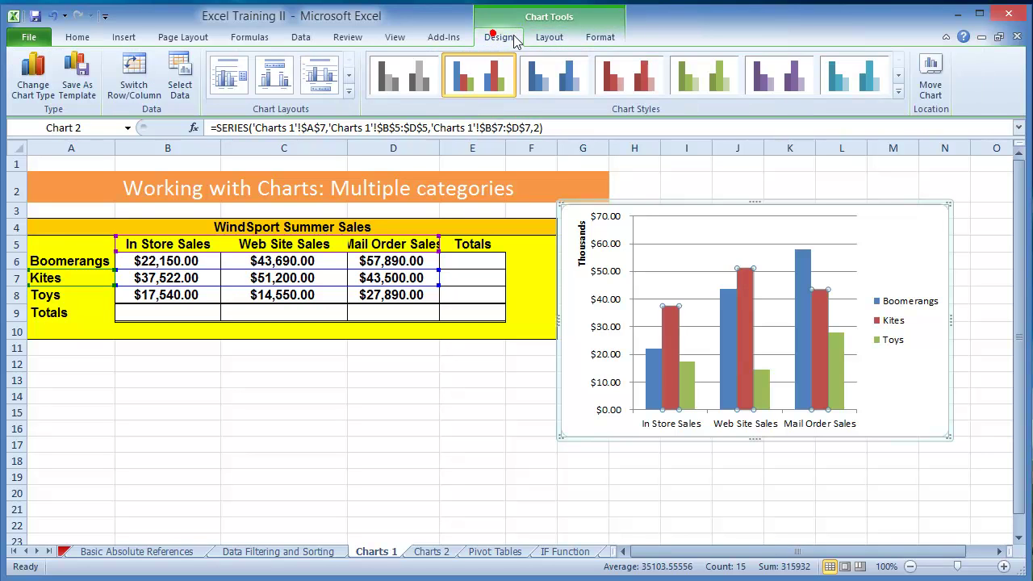
{"action": "left_click", "coordinate": [557, 73]}
{"action": "left_click", "coordinate": [619, 76]}
{"action": "left_click", "coordinate": [687, 78]}
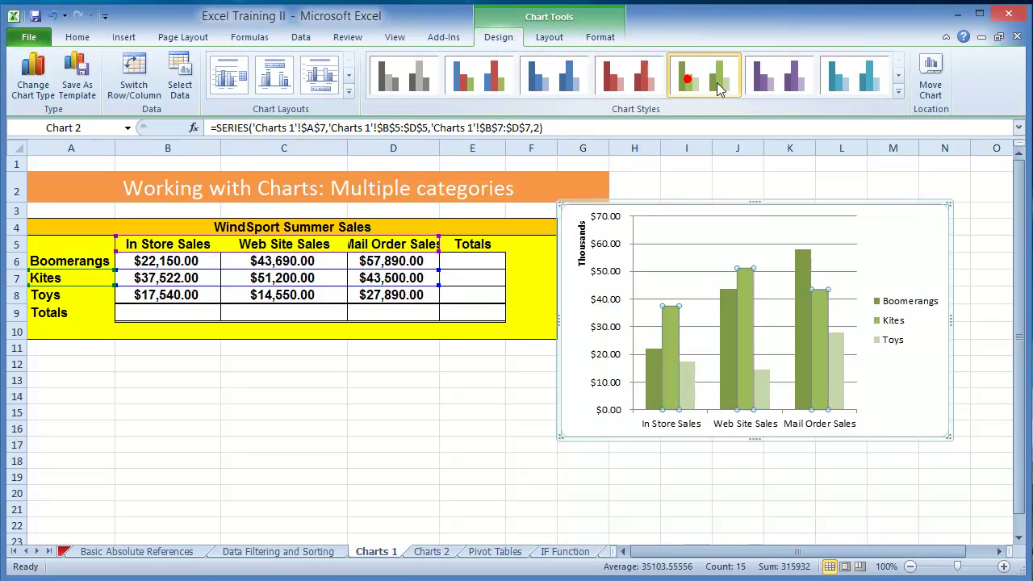
{"action": "left_click", "coordinate": [767, 89]}
{"action": "left_click", "coordinate": [432, 552]}
{"action": "left_click", "coordinate": [497, 295]}
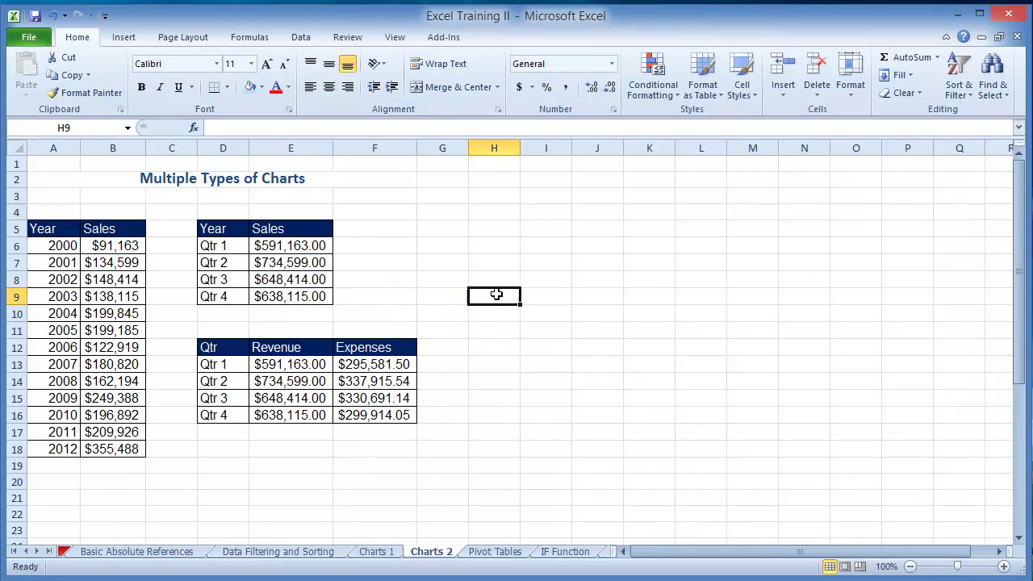
{"action": "left_click", "coordinate": [405, 278]}
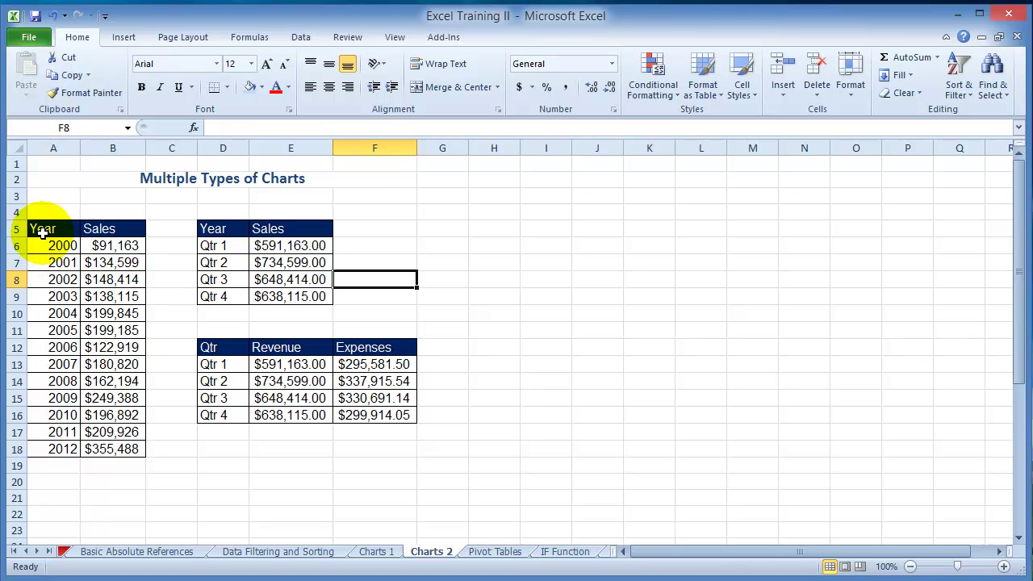
{"action": "left_click_drag", "start_coordinate": [42, 232], "coordinate": [95, 448]}
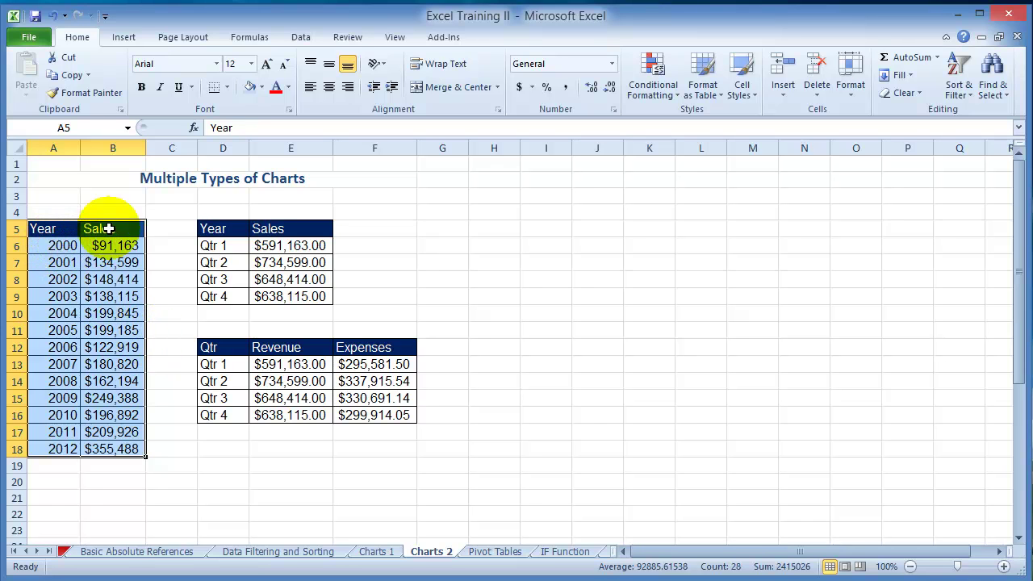
{"action": "left_click", "coordinate": [123, 37]}
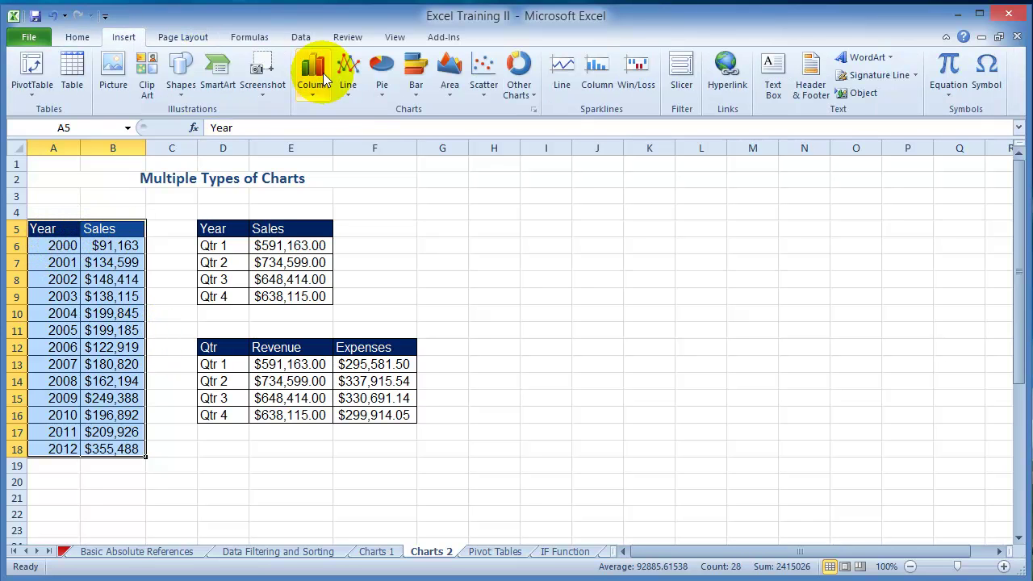
{"action": "left_click", "coordinate": [317, 137]}
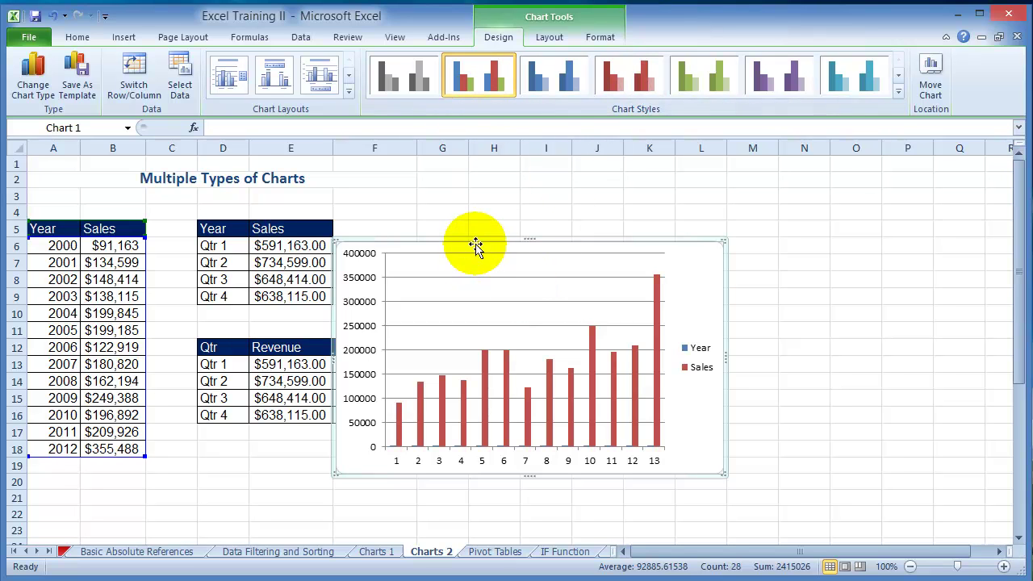
{"action": "left_click_drag", "start_coordinate": [477, 240], "coordinate": [616, 226]}
{"action": "key", "text": "Delete"}
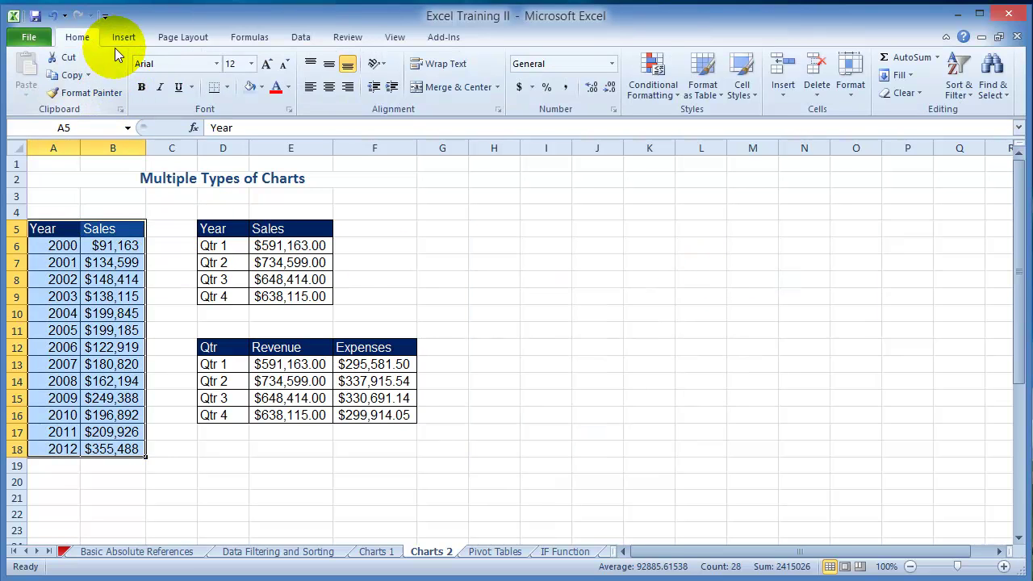
- Insert a 2-D pie chart of the sales data, then delete it
{"action": "left_click", "coordinate": [187, 37]}
{"action": "left_click", "coordinate": [127, 37]}
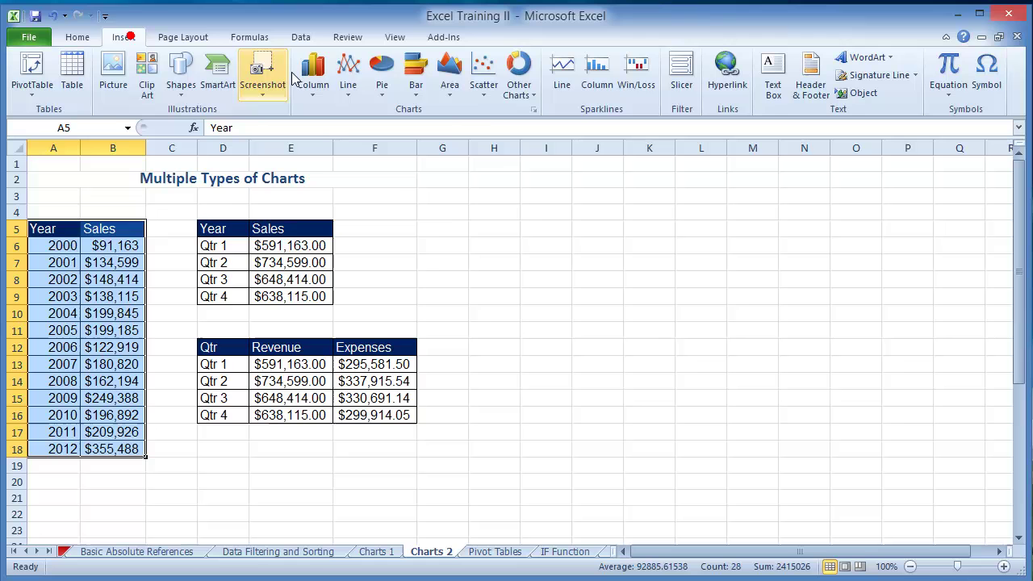
{"action": "left_click", "coordinate": [381, 73]}
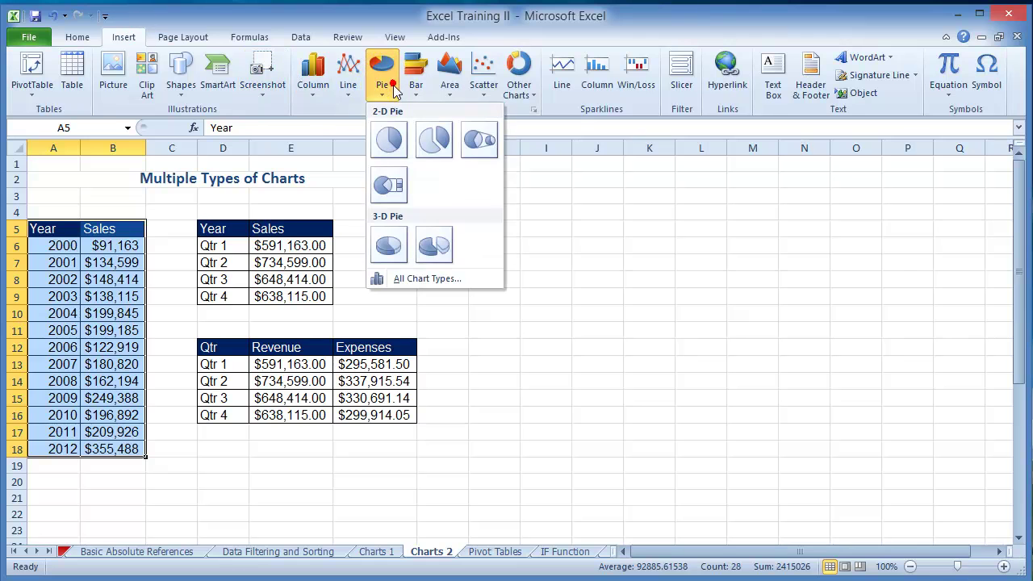
{"action": "left_click", "coordinate": [402, 130]}
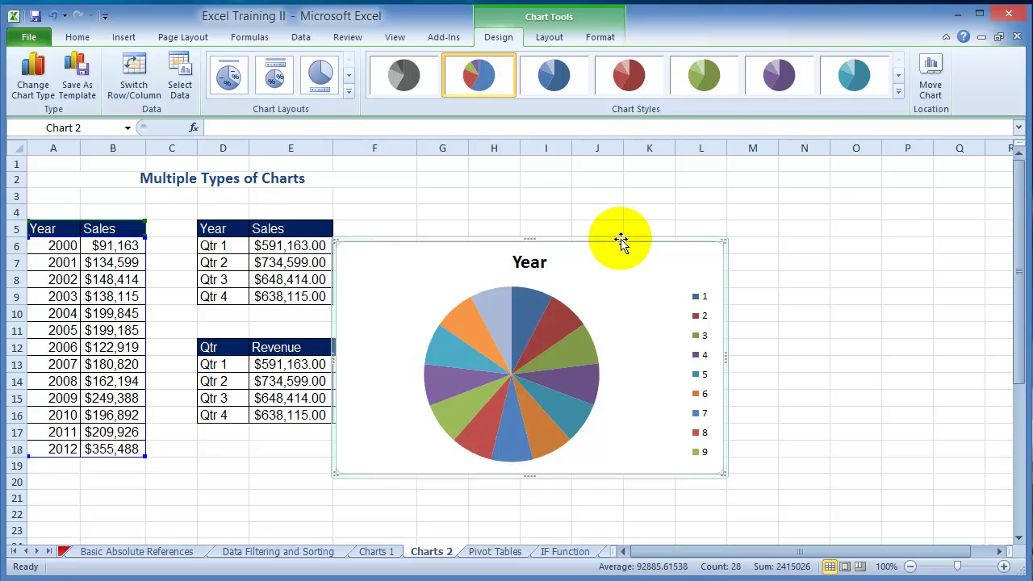
{"action": "key", "text": "Delete"}
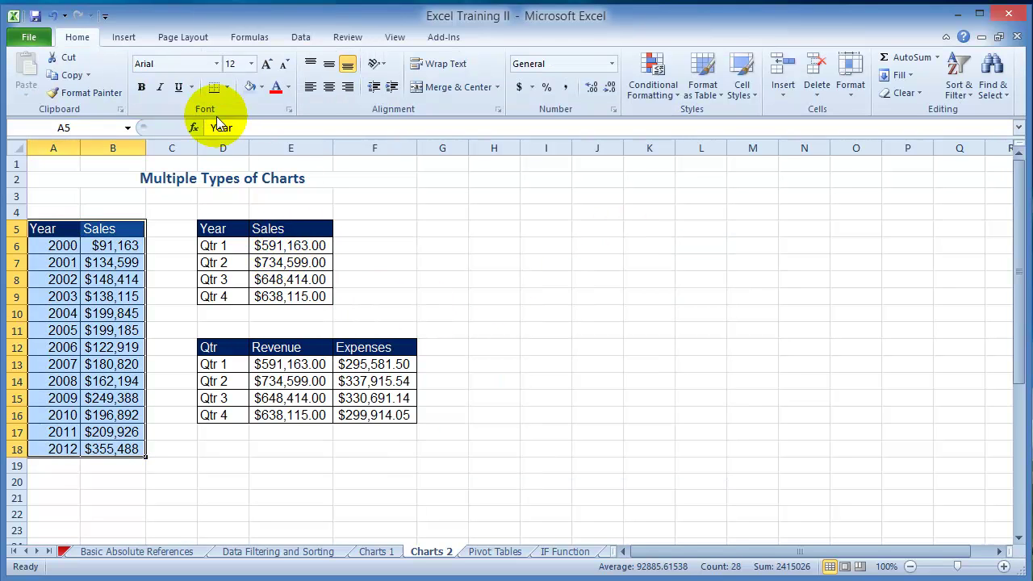
- Insert a plain line chart of yearly sales and move it lower on the sheet
{"action": "left_click", "coordinate": [139, 41]}
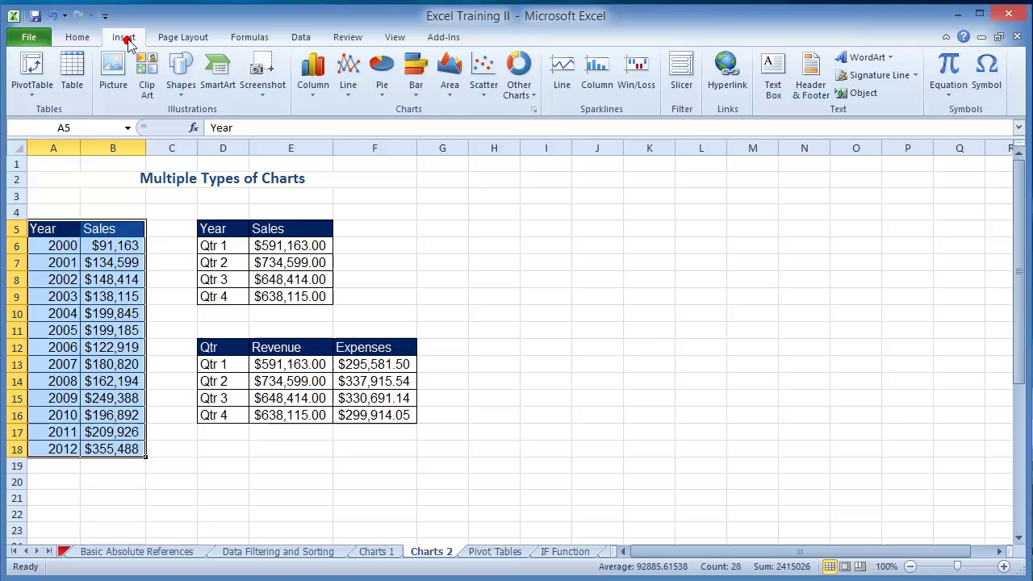
{"action": "left_click", "coordinate": [346, 88]}
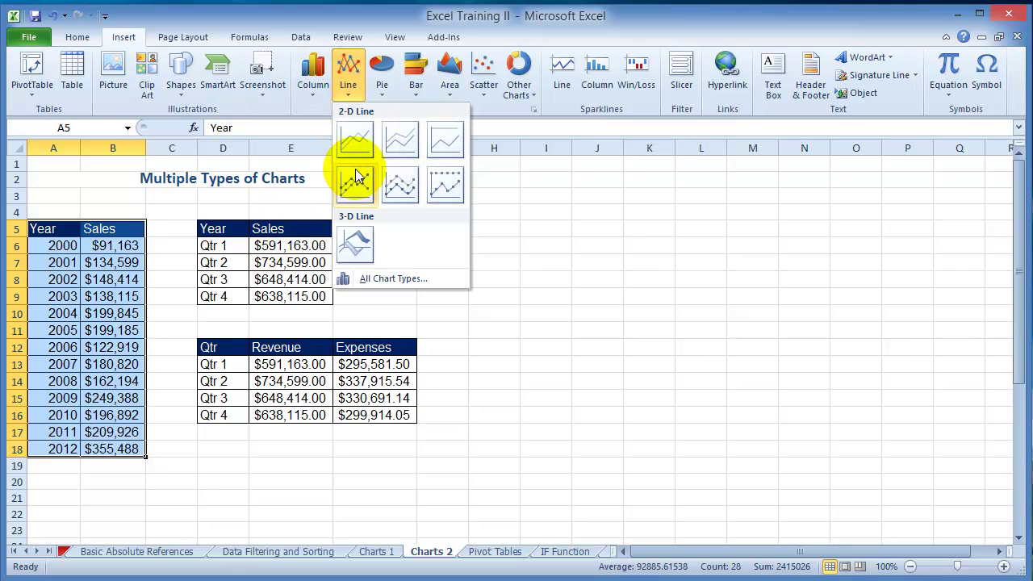
{"action": "left_click", "coordinate": [355, 141]}
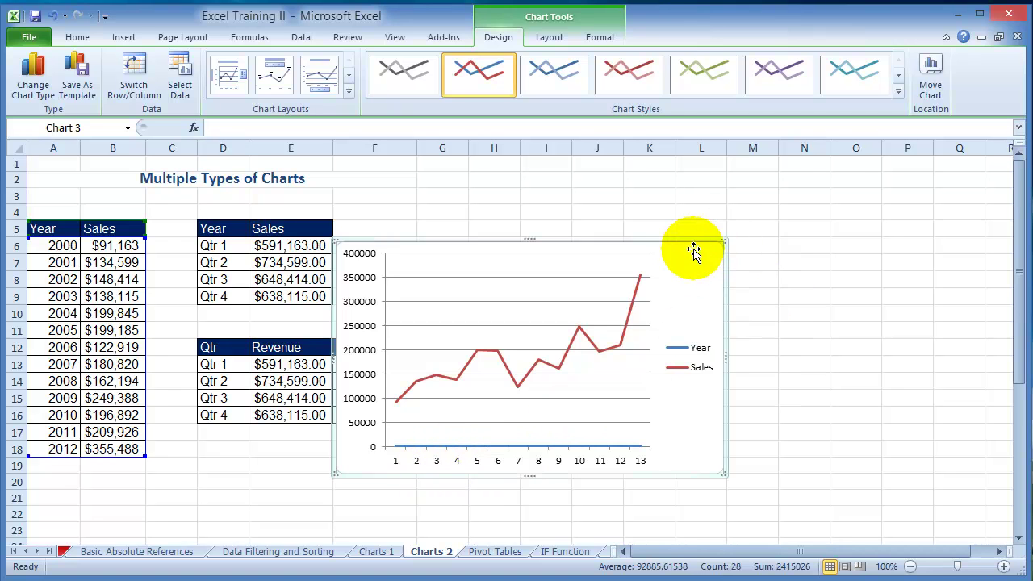
{"action": "left_click_drag", "start_coordinate": [685, 245], "coordinate": [691, 351]}
- Select the quarterly sales cells D6:E9, insert a column chart, then delete the blank chart
{"action": "left_click", "coordinate": [582, 256]}
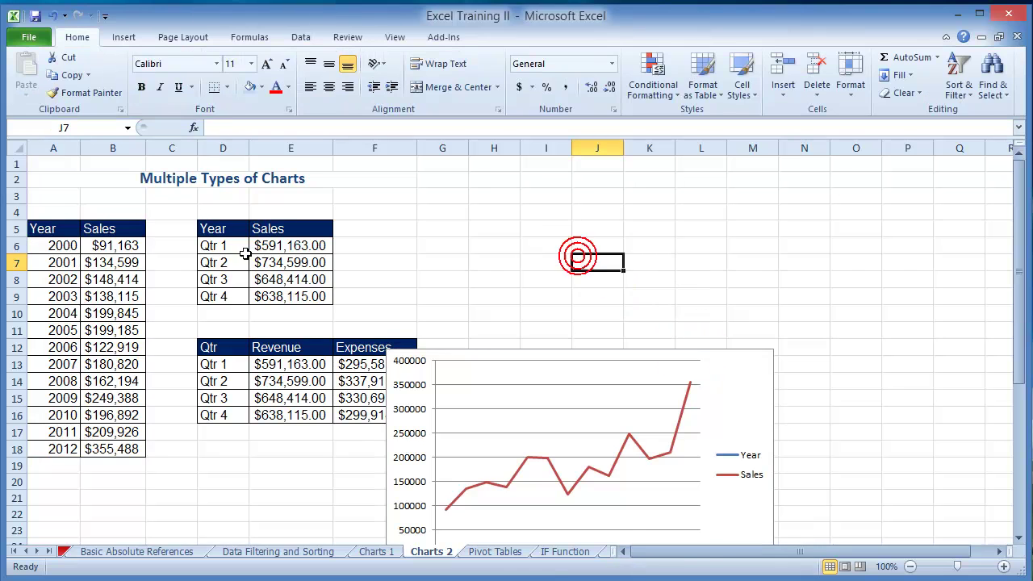
{"action": "left_click_drag", "start_coordinate": [231, 242], "coordinate": [289, 297]}
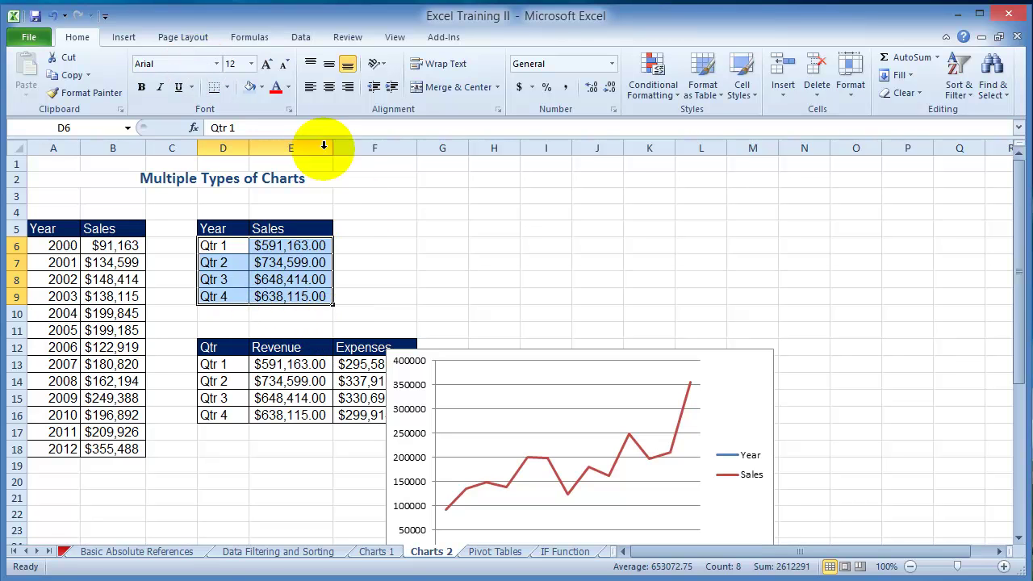
{"action": "left_click", "coordinate": [123, 38]}
{"action": "left_click", "coordinate": [383, 76]}
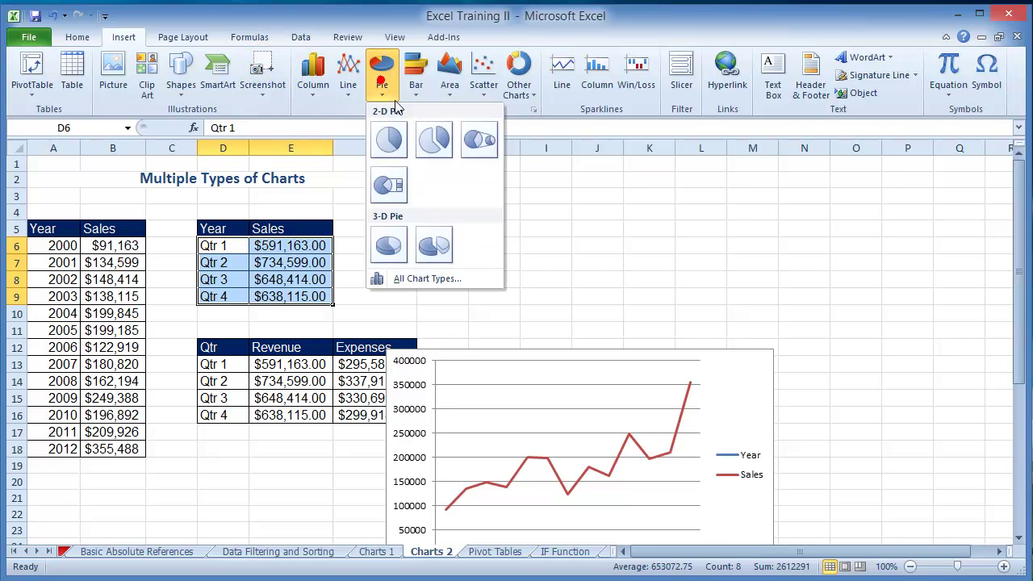
{"action": "mouse_move", "coordinate": [313, 76]}
{"action": "left_click", "coordinate": [316, 138]}
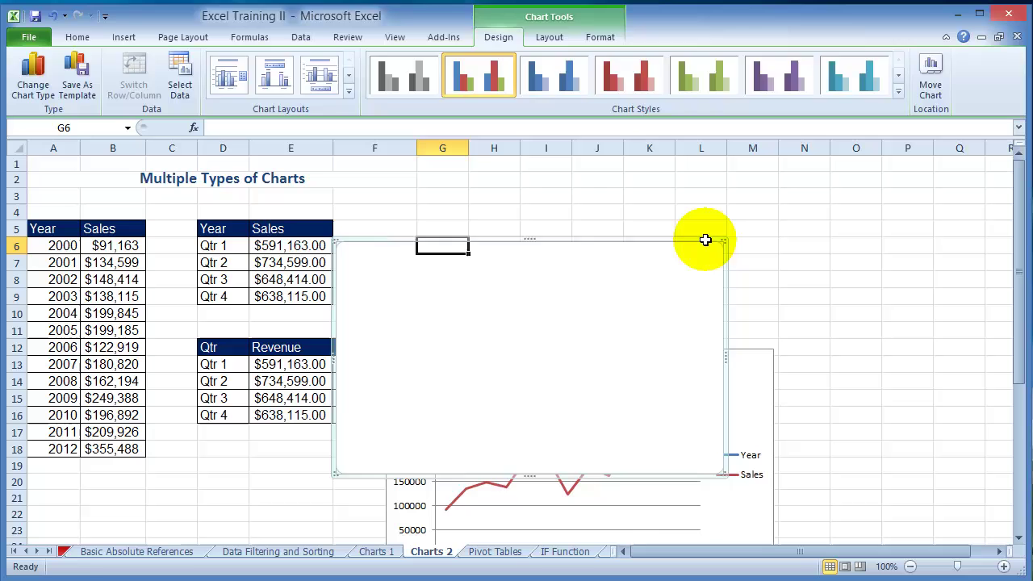
{"action": "key", "text": "Delete"}
- Insert a clustered column Sales chart at columns H–M and move the line chart below the tables
{"action": "left_click_drag", "start_coordinate": [213, 232], "coordinate": [274, 294]}
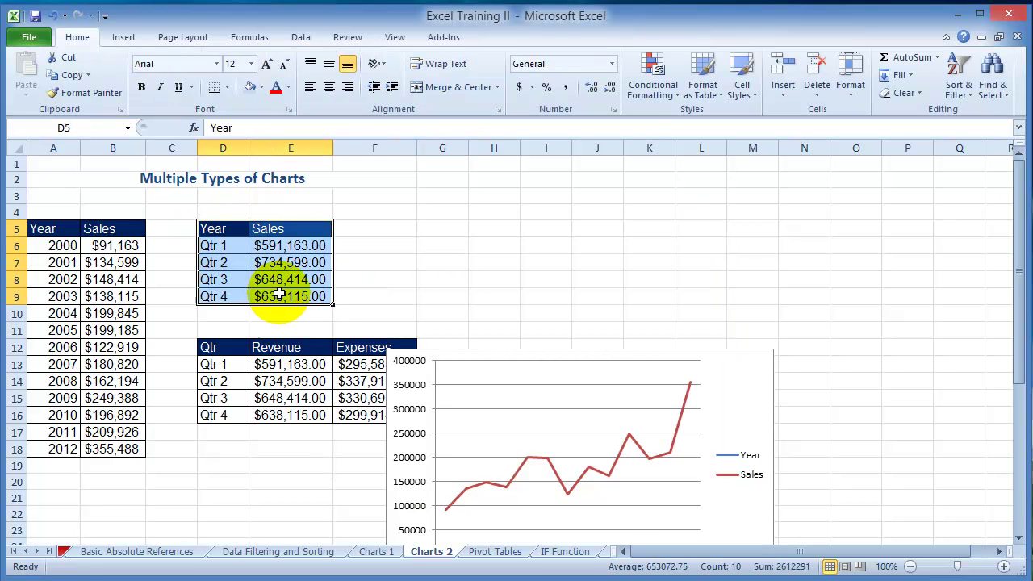
{"action": "left_click", "coordinate": [121, 37]}
{"action": "left_click", "coordinate": [322, 83]}
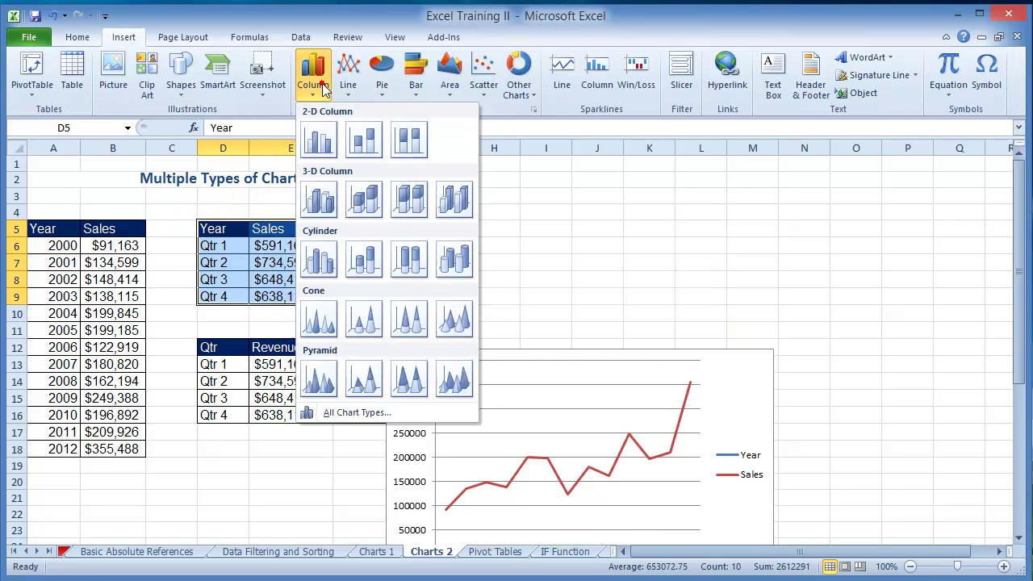
{"action": "left_click", "coordinate": [331, 147]}
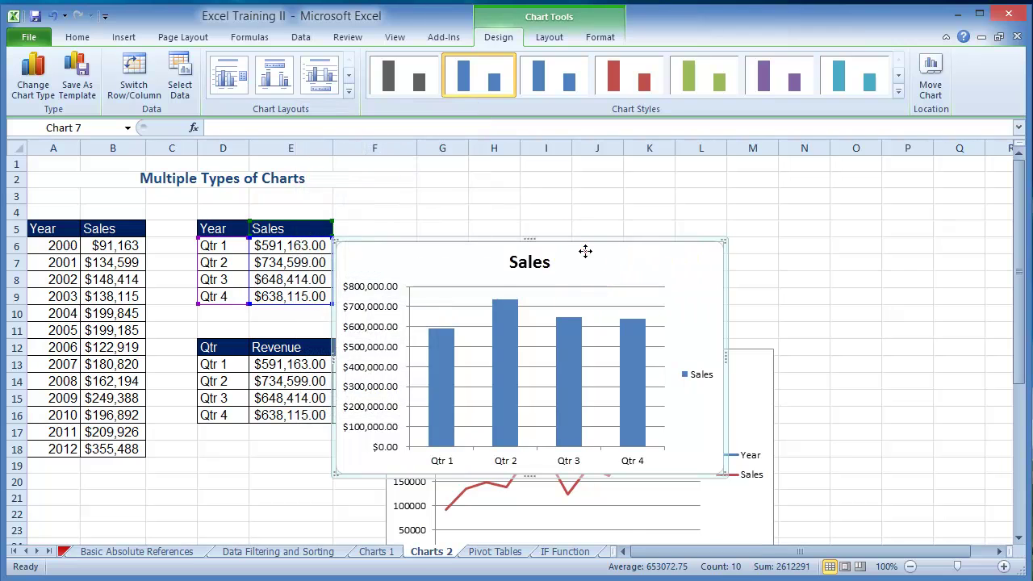
{"action": "left_click_drag", "start_coordinate": [583, 252], "coordinate": [709, 184]}
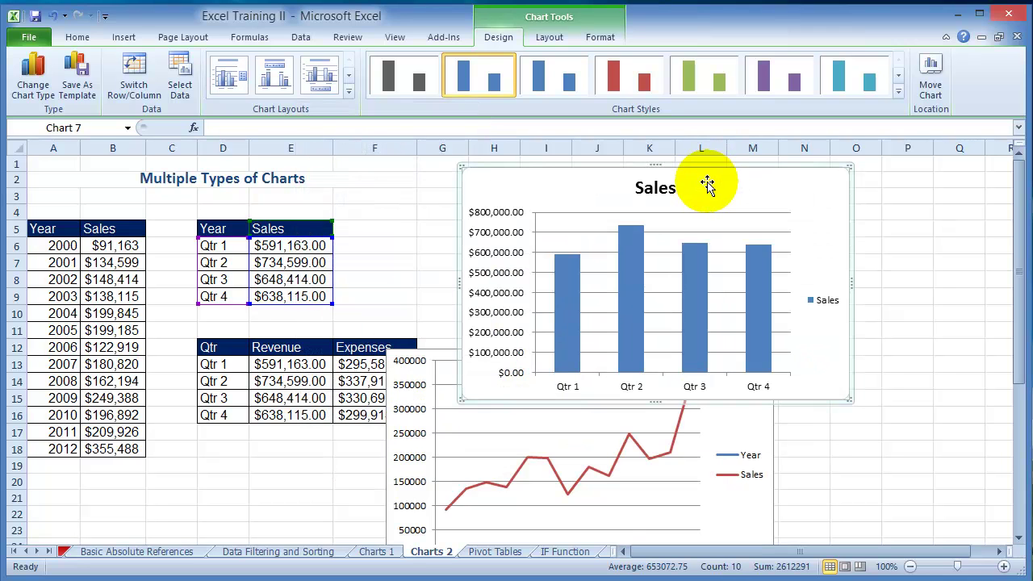
{"action": "left_click_drag", "start_coordinate": [445, 349], "coordinate": [266, 436]}
{"action": "left_click", "coordinate": [780, 480]}
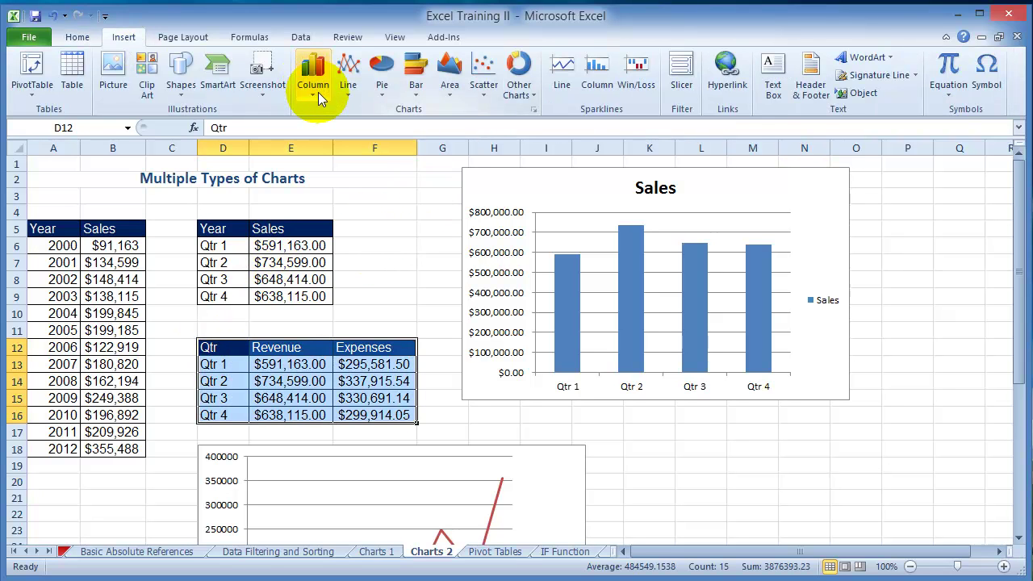
- Insert a line chart of Revenue and Expenses, then undo it with Ctrl+Z
{"action": "left_click", "coordinate": [358, 94]}
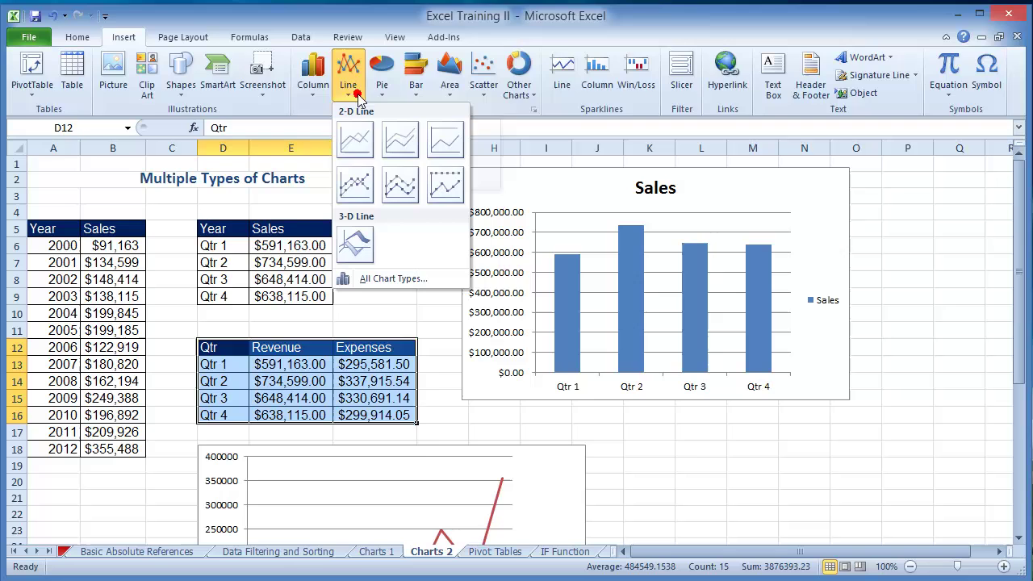
{"action": "left_click", "coordinate": [359, 130]}
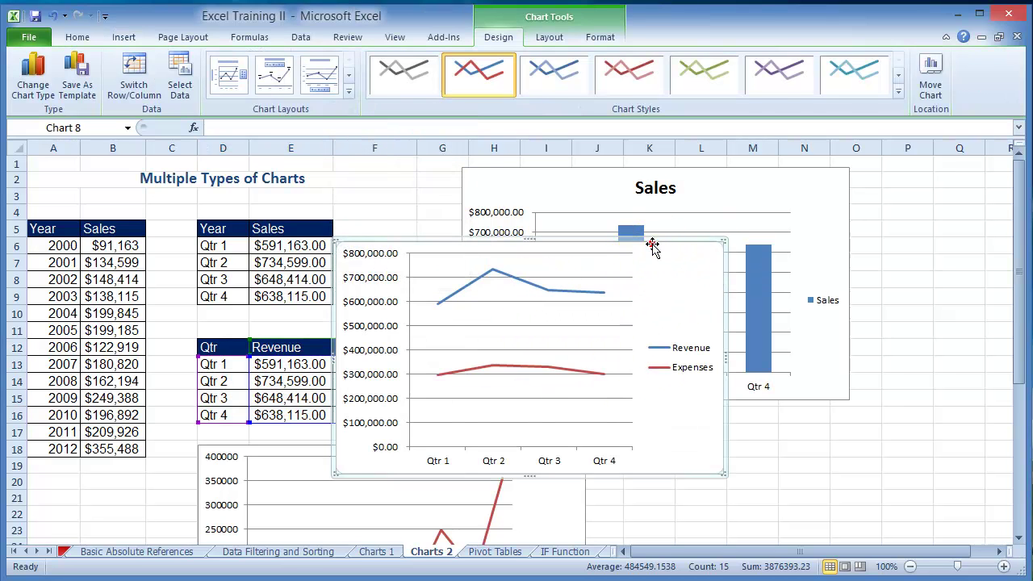
{"action": "key", "text": "ctrl+z"}
- Insert a clustered column chart of quarterly Revenue and Expenses and place it lower right
{"action": "left_click", "coordinate": [312, 76]}
{"action": "left_click", "coordinate": [319, 145]}
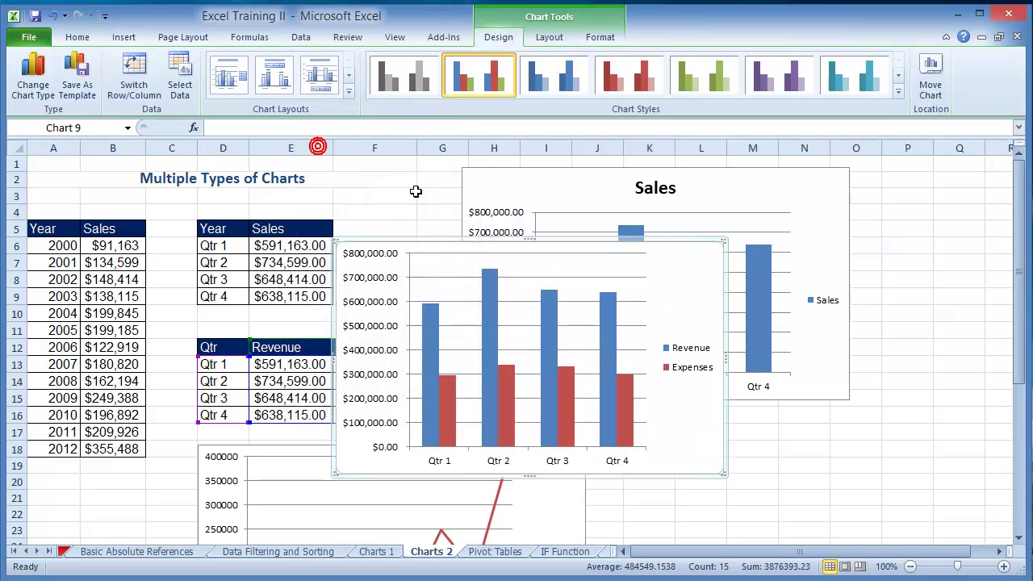
{"action": "left_click_drag", "start_coordinate": [571, 238], "coordinate": [804, 389]}
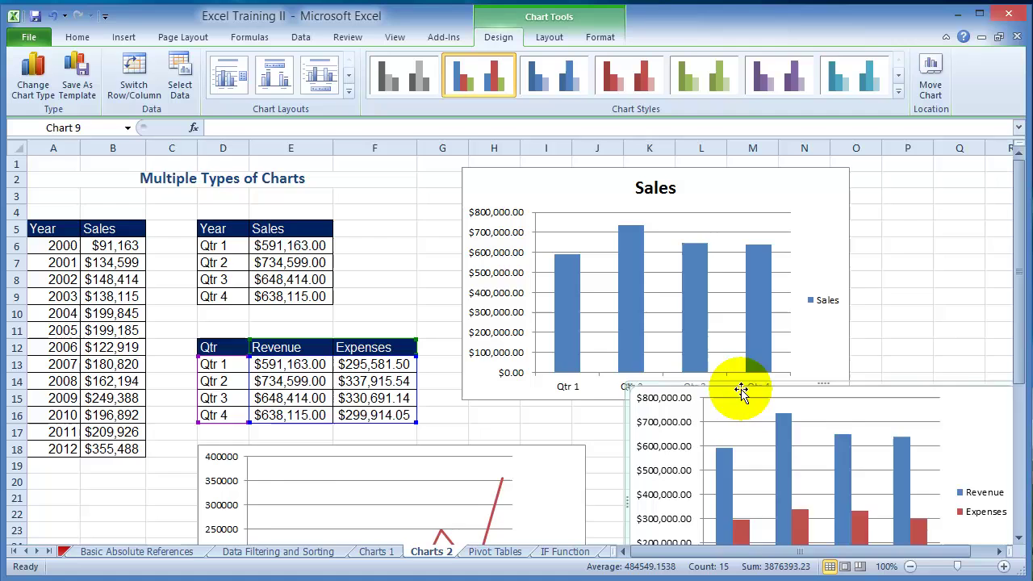
{"action": "left_click_drag", "start_coordinate": [743, 387], "coordinate": [775, 416]}
{"action": "scroll", "coordinate": [715, 347], "scroll_direction": "down", "scroll_amount": 4}
{"action": "scroll", "coordinate": [419, 258], "scroll_direction": "up", "scroll_amount": 1}
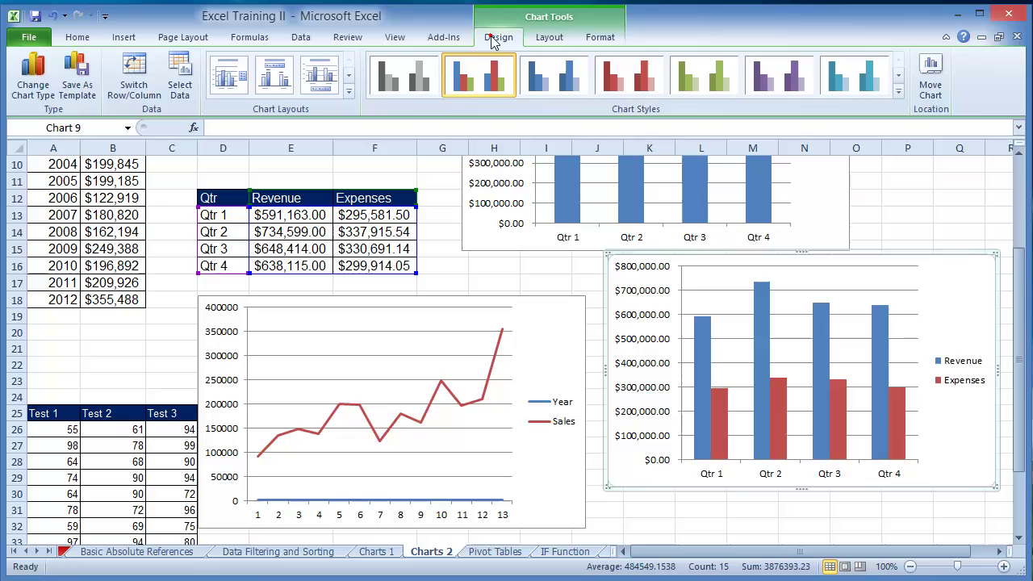
{"action": "left_click", "coordinate": [534, 46]}
{"action": "left_click", "coordinate": [600, 37]}
{"action": "left_click", "coordinate": [549, 37]}
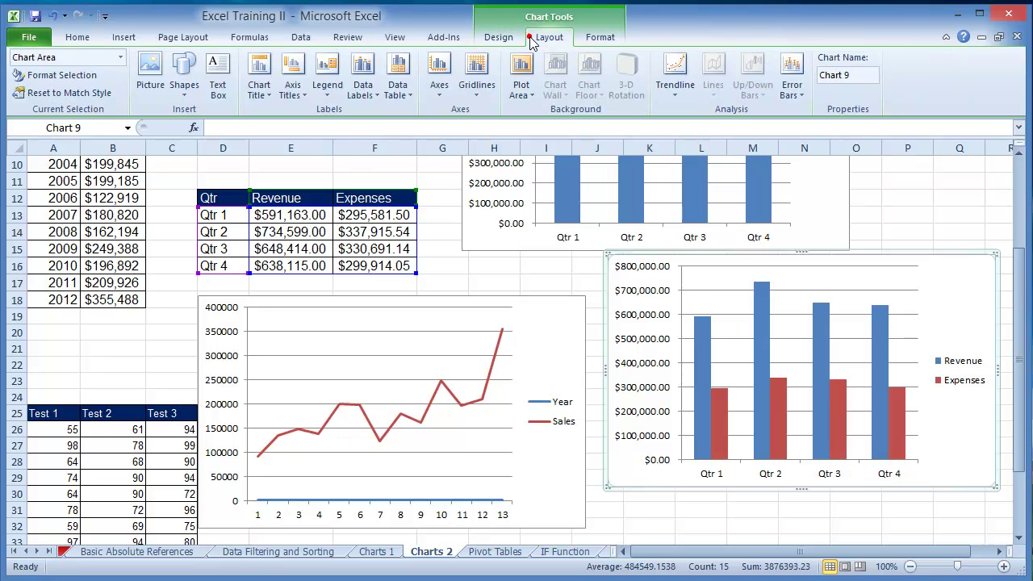
{"action": "left_click", "coordinate": [498, 46]}
{"action": "left_click", "coordinate": [382, 92]}
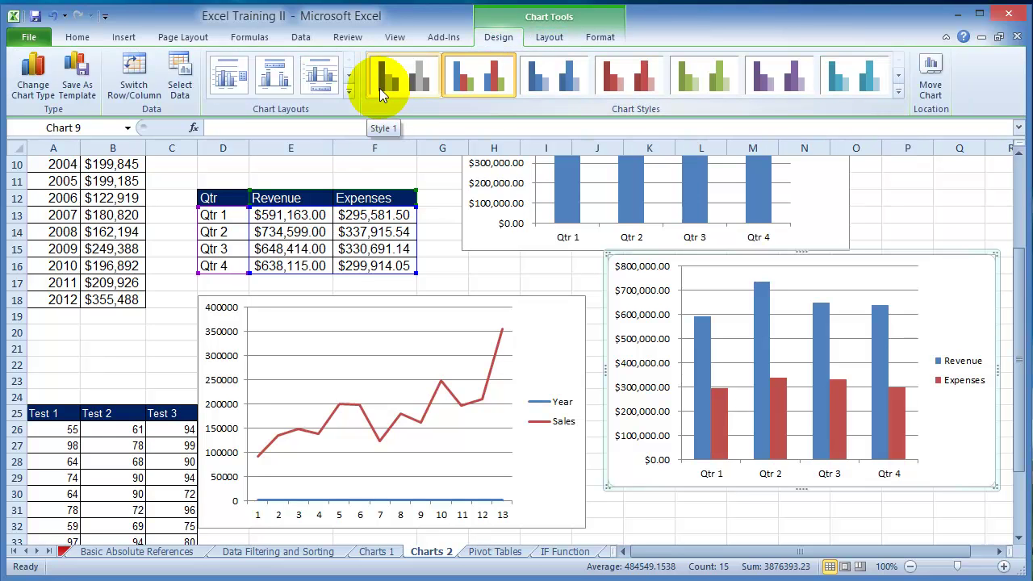